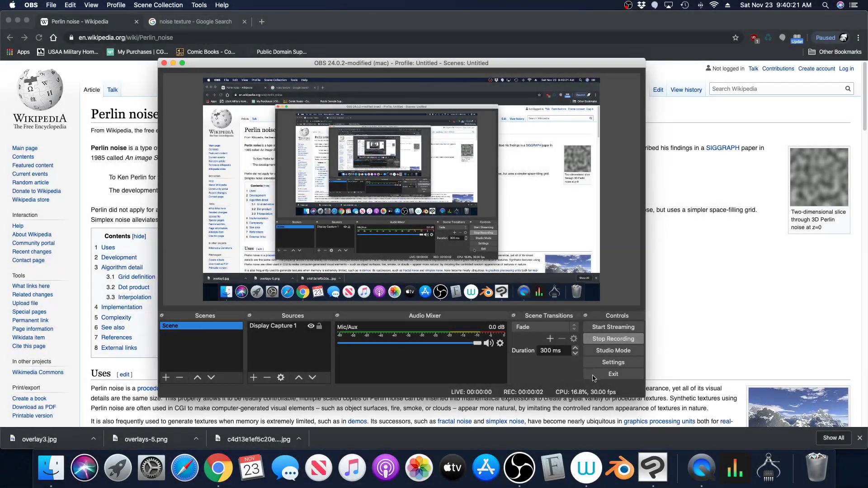
Switch to Clip Studio Paint and set the main drawing color to black
{"action": "left_click", "coordinate": [655, 458]}
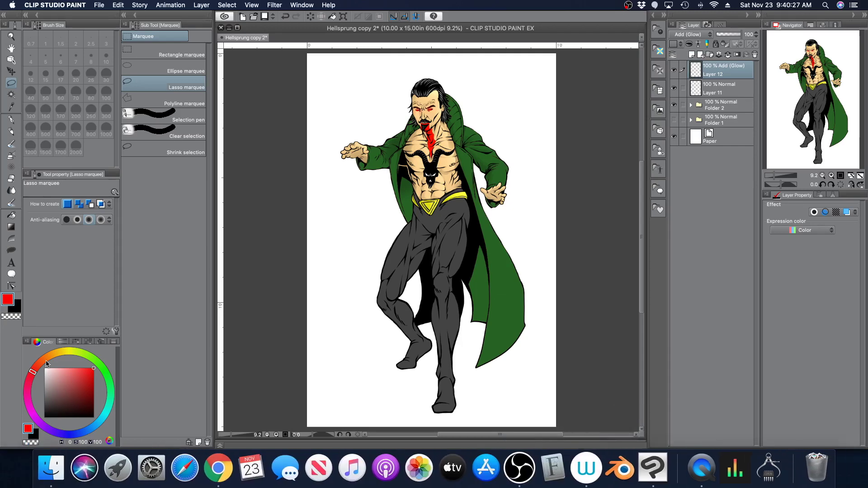
{"action": "left_click", "coordinate": [44, 417]}
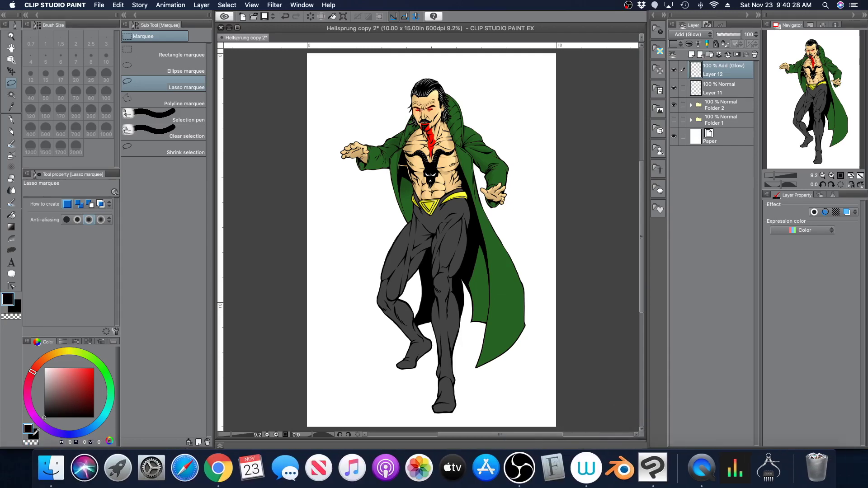
{"action": "left_click", "coordinate": [9, 300]}
{"action": "left_click", "coordinate": [9, 299]}
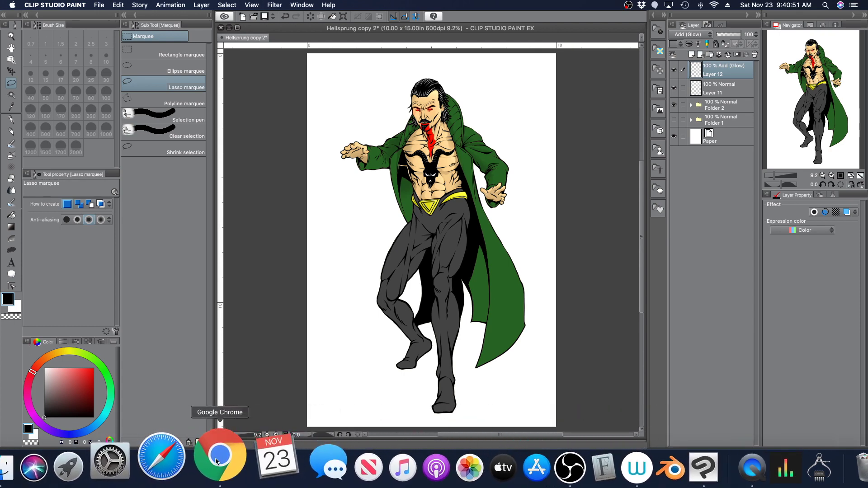
View the Wikipedia article on Perlin noise in Google Chrome and return to Clip Studio Paint
{"action": "left_click", "coordinate": [215, 457]}
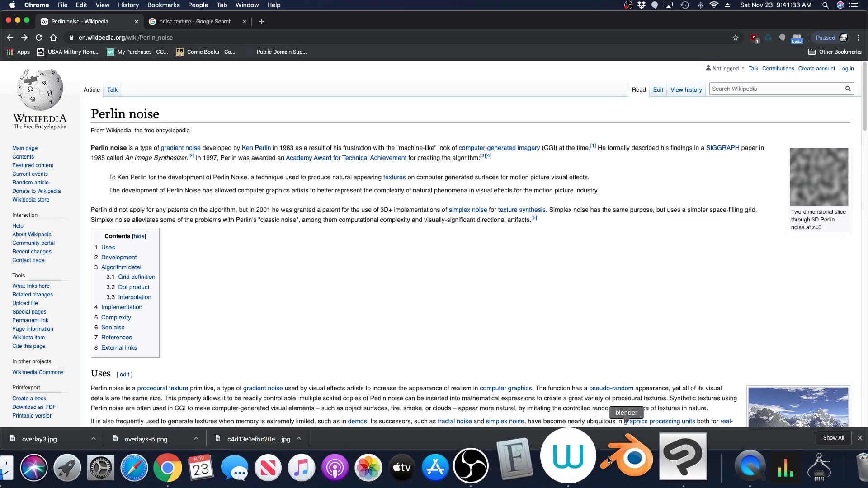
{"action": "left_click", "coordinate": [652, 447]}
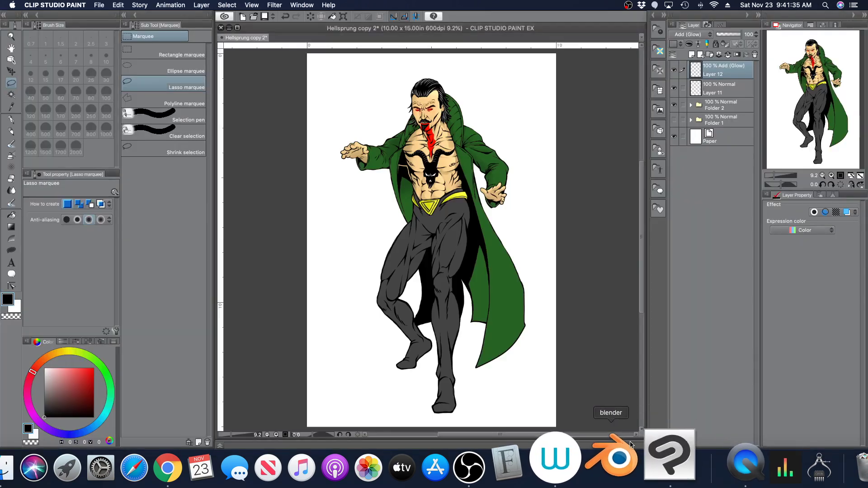
Examine the colored figure up close, covering the legs, the green coat and the upper body
{"action": "left_click", "coordinate": [774, 176]}
{"action": "left_click_drag", "start_coordinate": [800, 126], "coordinate": [813, 138]}
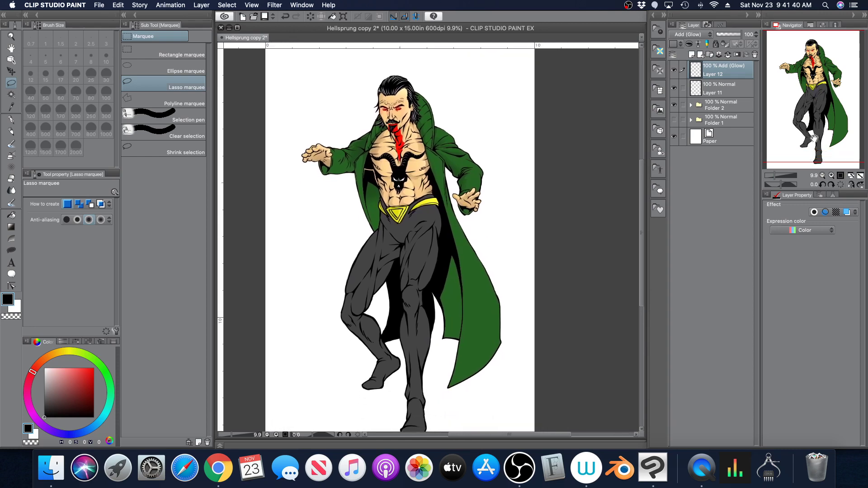
{"action": "left_click", "coordinate": [777, 176]}
{"action": "mouse_move", "coordinate": [814, 96]}
{"action": "left_mouse_down"}
{"action": "mouse_move", "coordinate": [813, 72]}
{"action": "mouse_move", "coordinate": [813, 113]}
{"action": "left_mouse_up"}
{"action": "left_click", "coordinate": [777, 175]}
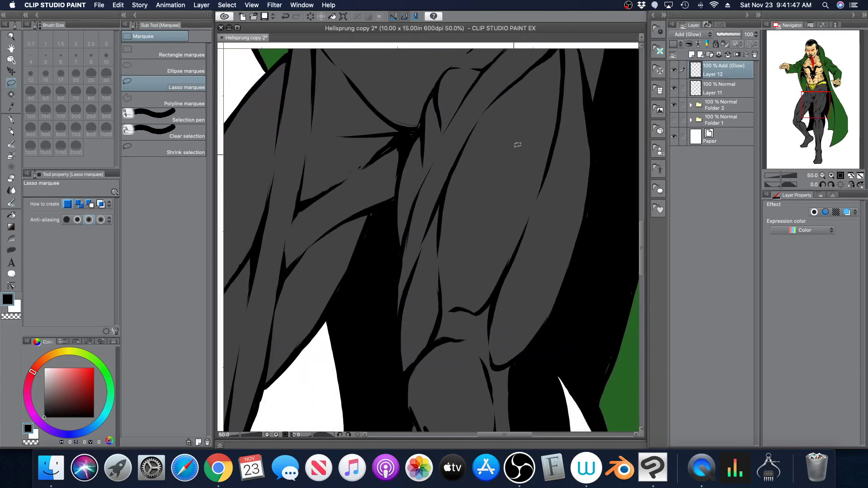
{"action": "left_click", "coordinate": [778, 176]}
{"action": "left_click", "coordinate": [775, 176]}
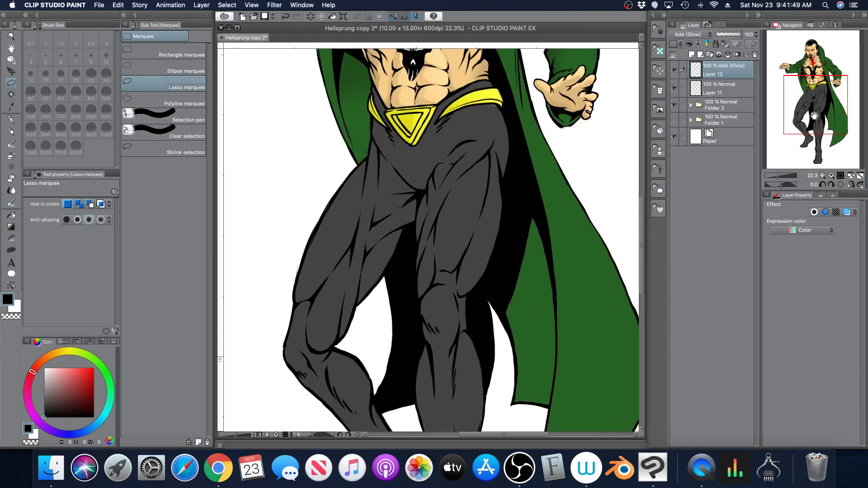
{"action": "left_click", "coordinate": [815, 118]}
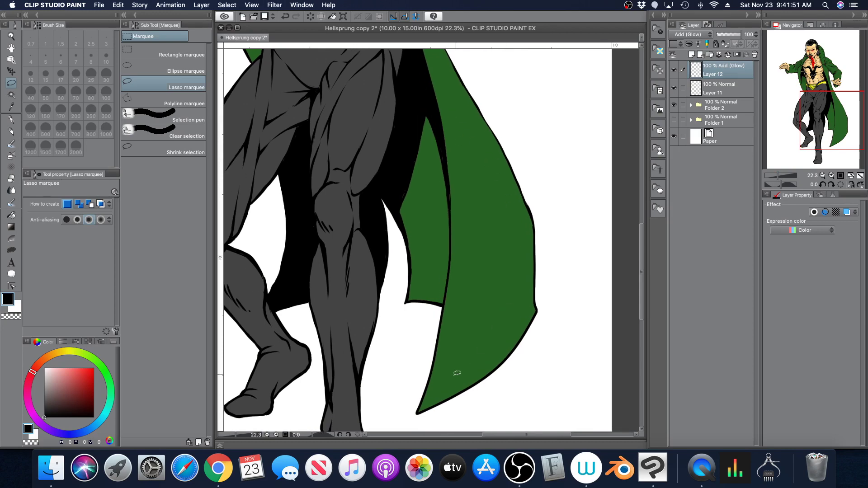
{"action": "left_click", "coordinate": [776, 176]}
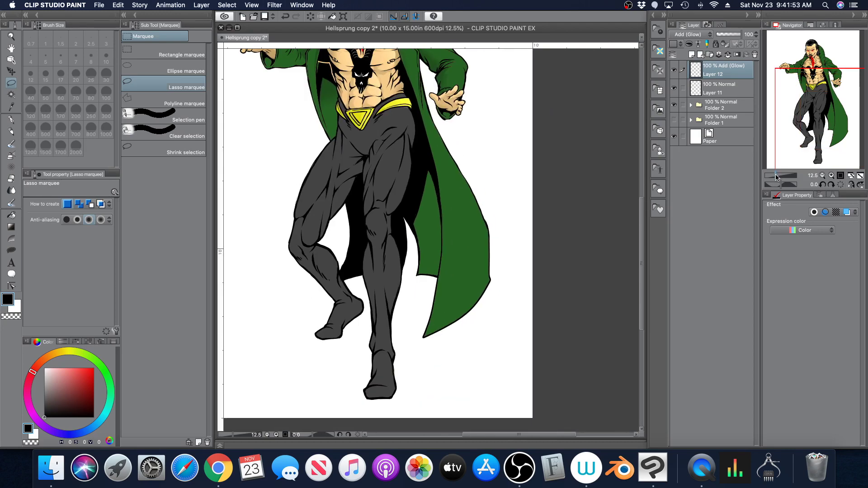
{"action": "left_click_drag", "start_coordinate": [827, 122], "coordinate": [820, 92]}
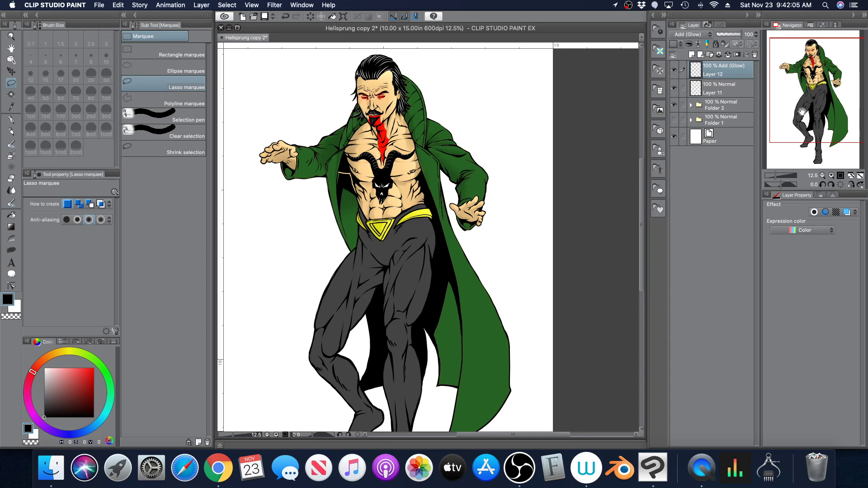
{"action": "left_click_drag", "start_coordinate": [809, 109], "coordinate": [813, 116]}
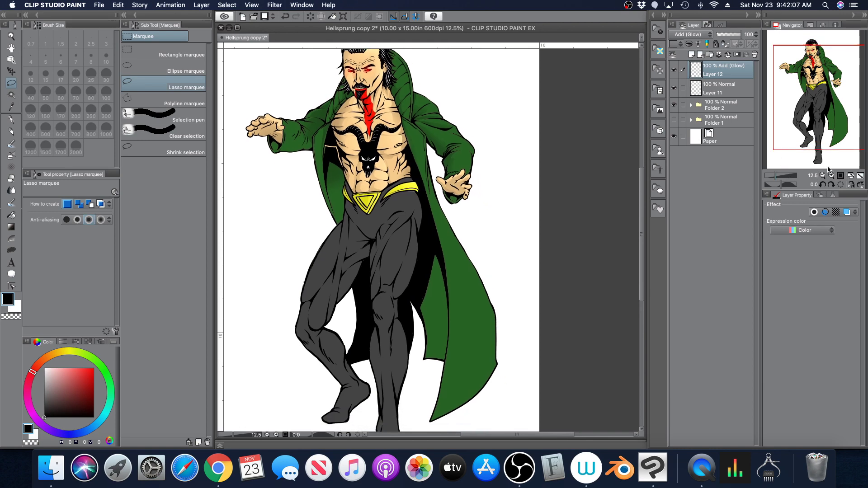
Expand Folder 2 and select Layer 2, which holds the figure's line art
{"action": "left_click", "coordinate": [690, 107]}
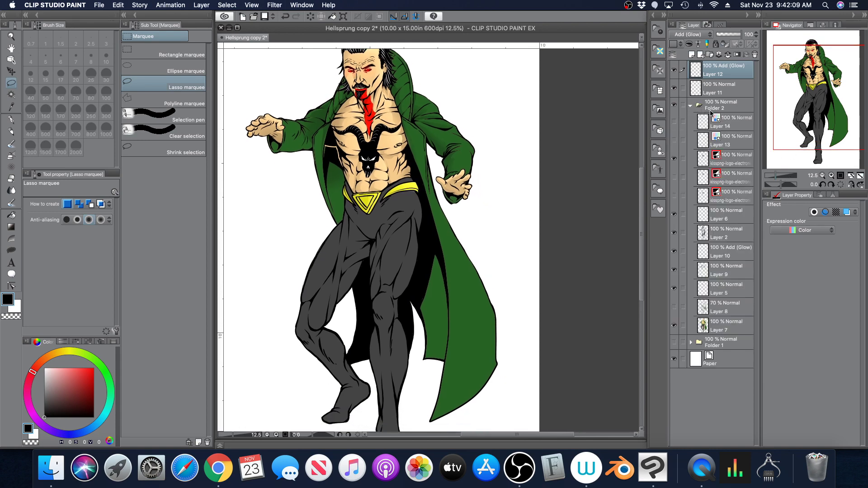
{"action": "left_click", "coordinate": [722, 232]}
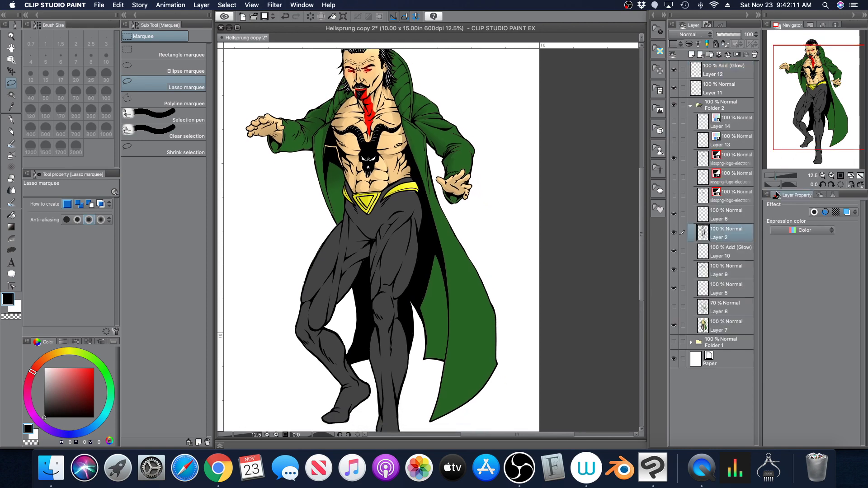
{"action": "left_click", "coordinate": [774, 176]}
{"action": "left_click", "coordinate": [774, 176]}
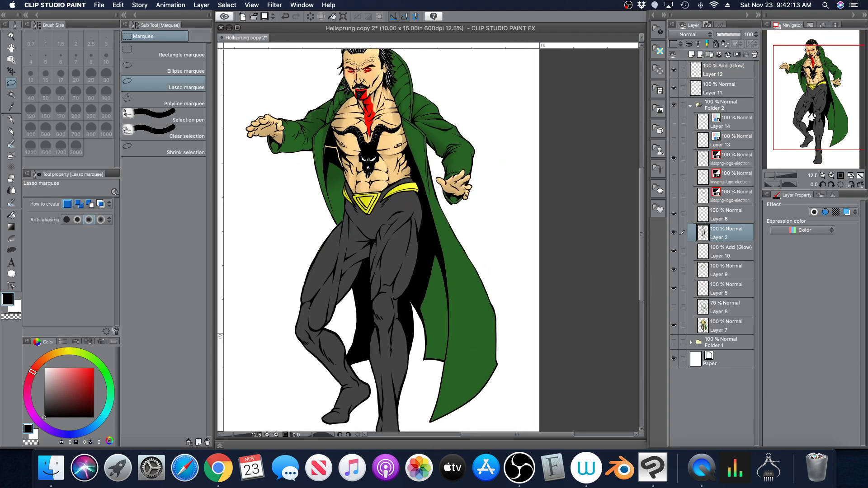
{"action": "left_click", "coordinate": [773, 178]}
{"action": "left_click", "coordinate": [773, 176]}
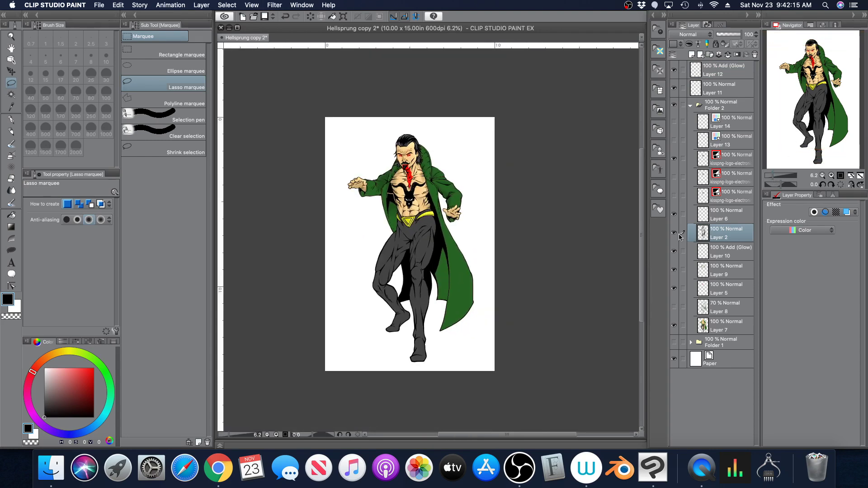
{"action": "left_click", "coordinate": [773, 177]}
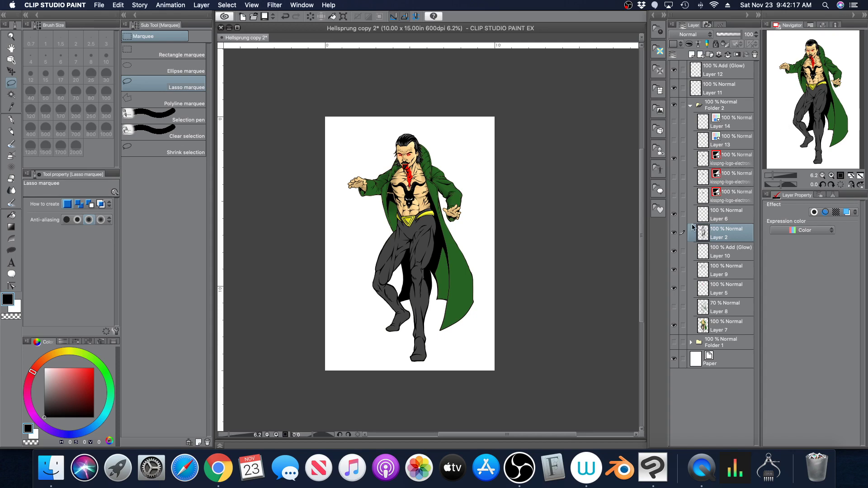
Hide and show Layer 2 repeatedly to check which line work it contributes to the figure
{"action": "left_click", "coordinate": [674, 234]}
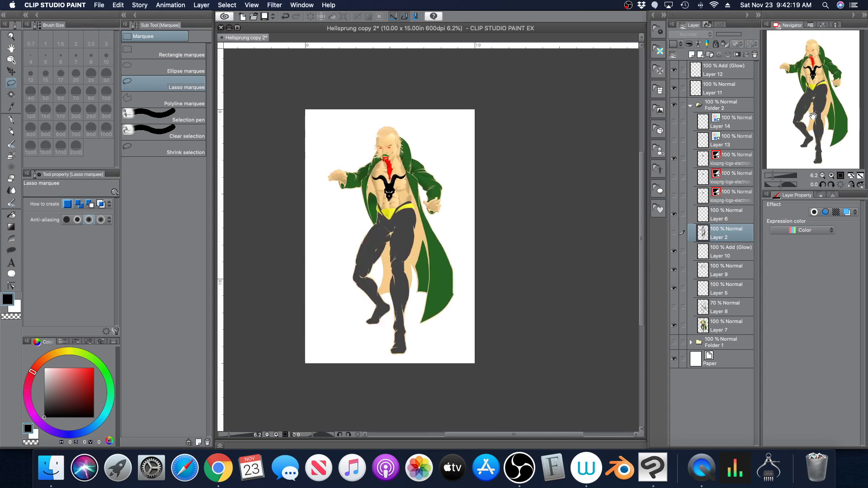
{"action": "left_click", "coordinate": [673, 234]}
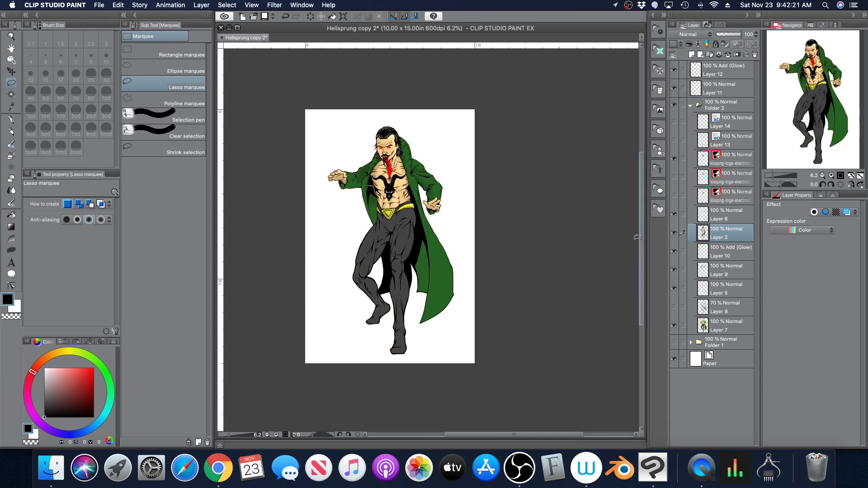
{"action": "left_click", "coordinate": [674, 233]}
{"action": "left_click", "coordinate": [673, 233]}
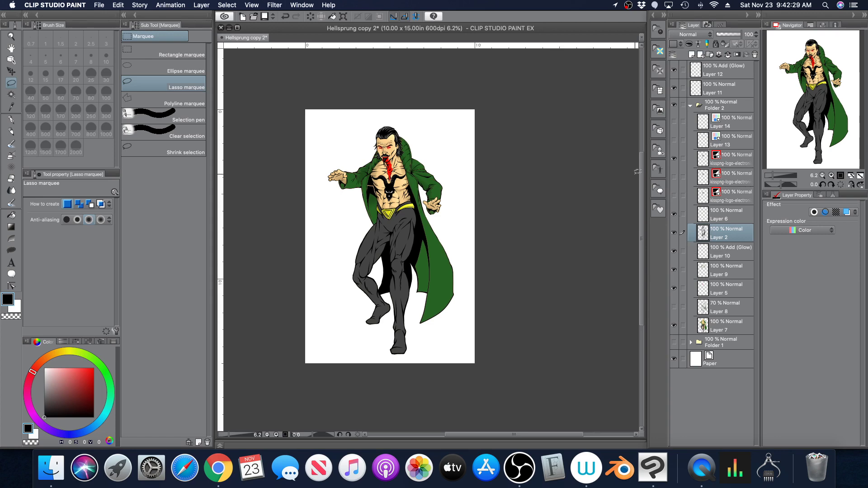
Auto-select the empty area around the figure, referring to the edited layer only, and invert the selection to cover the figure
{"action": "left_click_drag", "start_coordinate": [773, 176], "coordinate": [779, 175]}
{"action": "left_click_drag", "start_coordinate": [786, 119], "coordinate": [784, 116]}
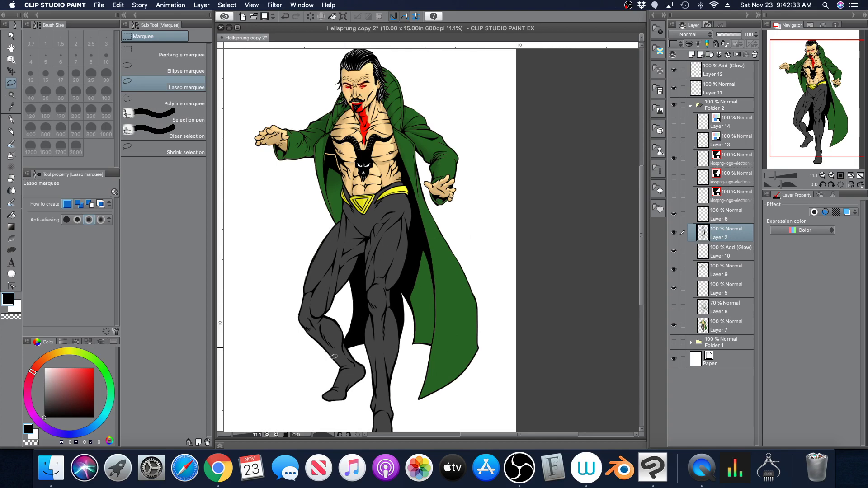
{"action": "left_click", "coordinate": [12, 94]}
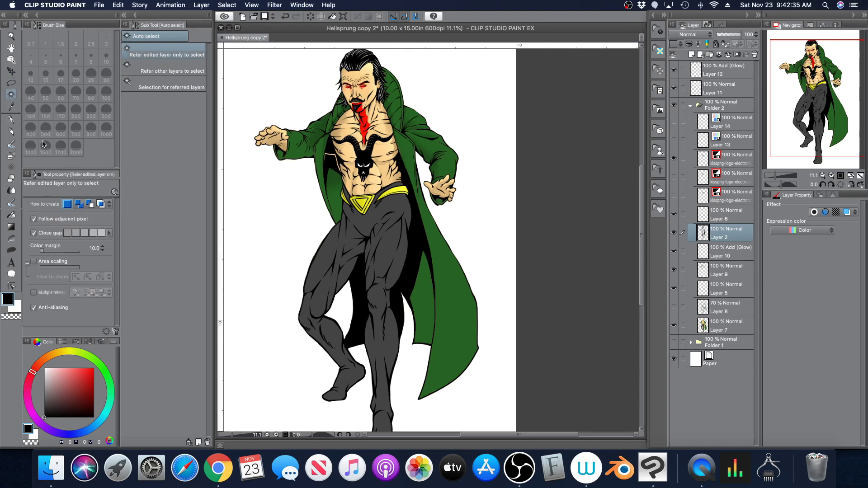
{"action": "left_click", "coordinate": [270, 255]}
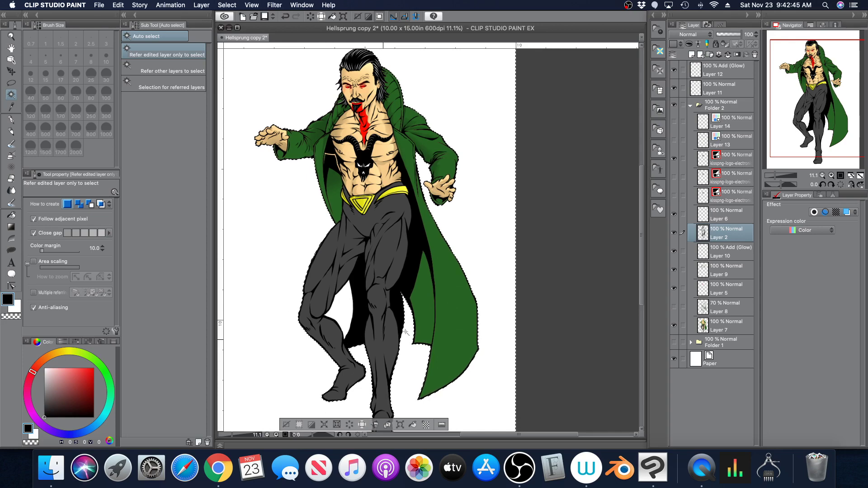
{"action": "left_click_drag", "start_coordinate": [775, 176], "coordinate": [776, 176]}
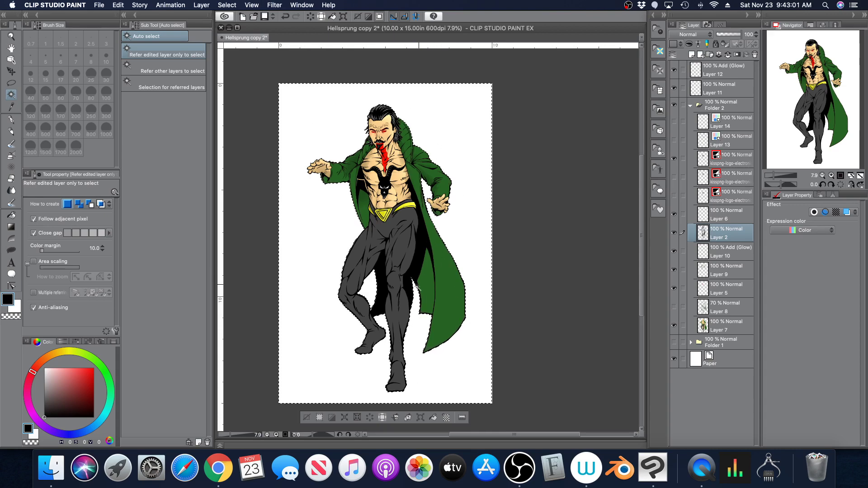
{"action": "left_click", "coordinate": [331, 417]}
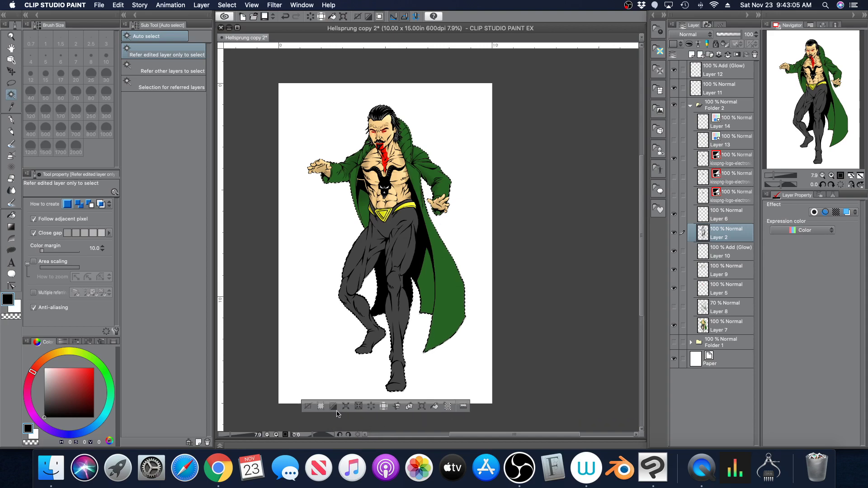
Collapse Folder 2 and add a new raster layer above Layer 12
{"action": "left_click", "coordinate": [690, 106]}
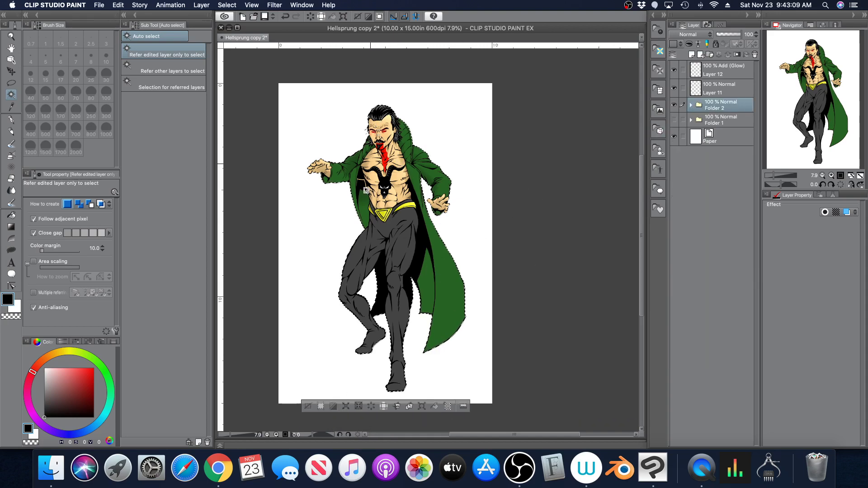
{"action": "left_click", "coordinate": [728, 69]}
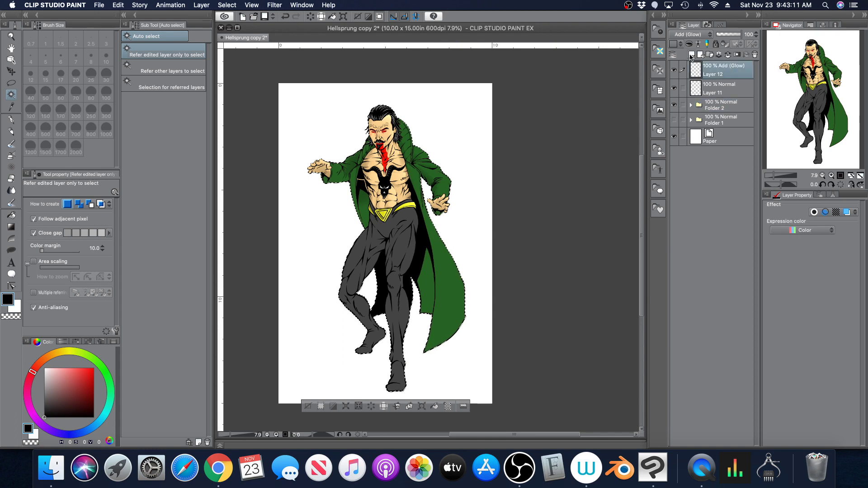
{"action": "left_click", "coordinate": [691, 55]}
Try filling the figure selection with pure red on the new layer and undo the fill
{"action": "left_click", "coordinate": [93, 368]}
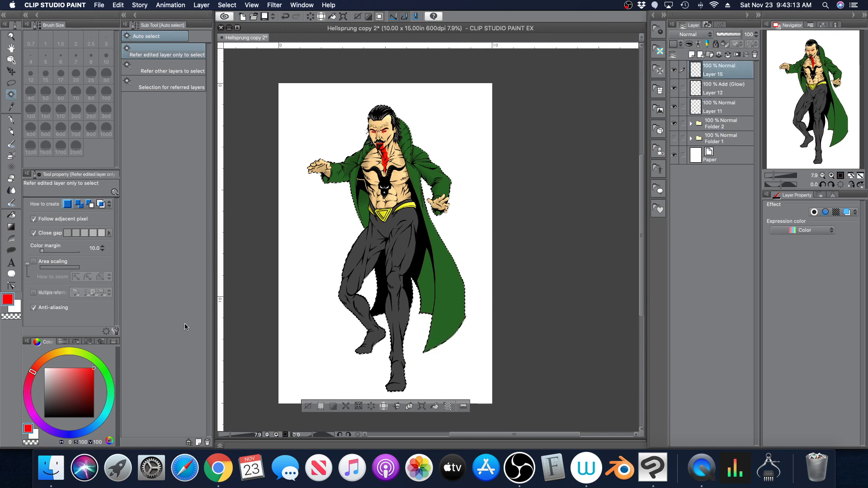
{"action": "left_click", "coordinate": [434, 406]}
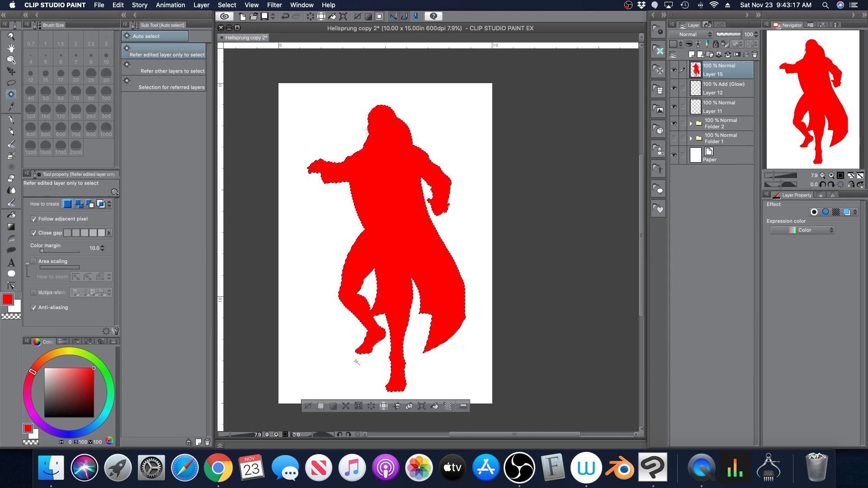
{"action": "left_click", "coordinate": [285, 16]}
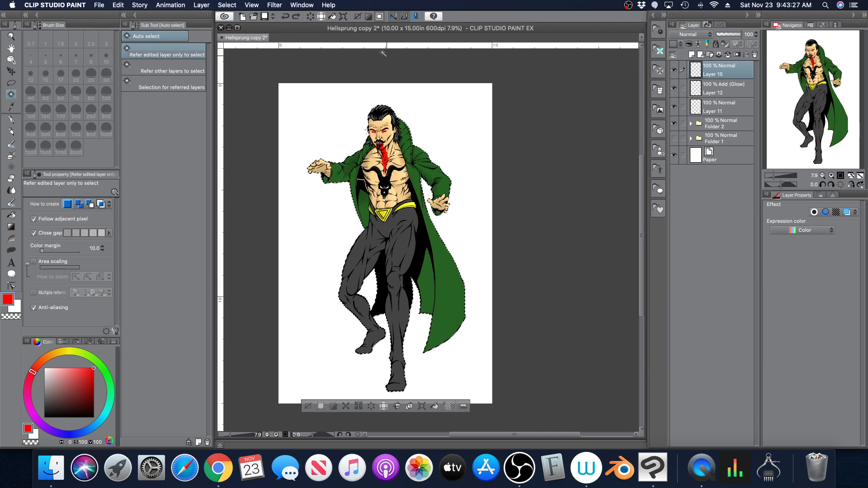
Render Perlin noise at scale 10.00 inside the figure selection on Layer 15, and clear the selection
{"action": "left_click", "coordinate": [276, 8]}
{"action": "mouse_move", "coordinate": [281, 21]}
{"action": "mouse_move", "coordinate": [291, 50]}
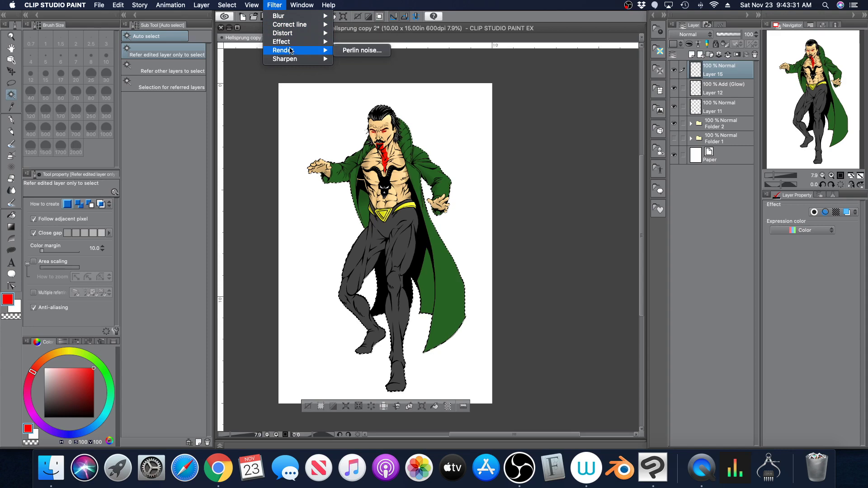
{"action": "left_click", "coordinate": [383, 53]}
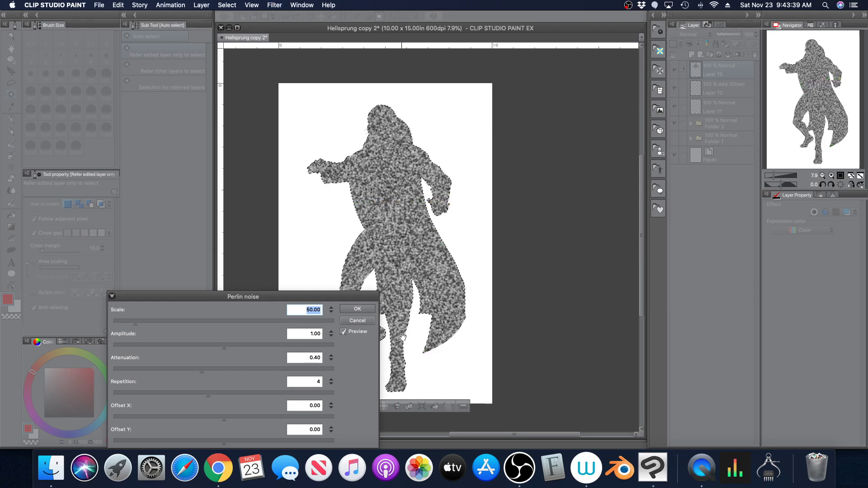
{"action": "left_click_drag", "start_coordinate": [332, 298], "coordinate": [266, 207]}
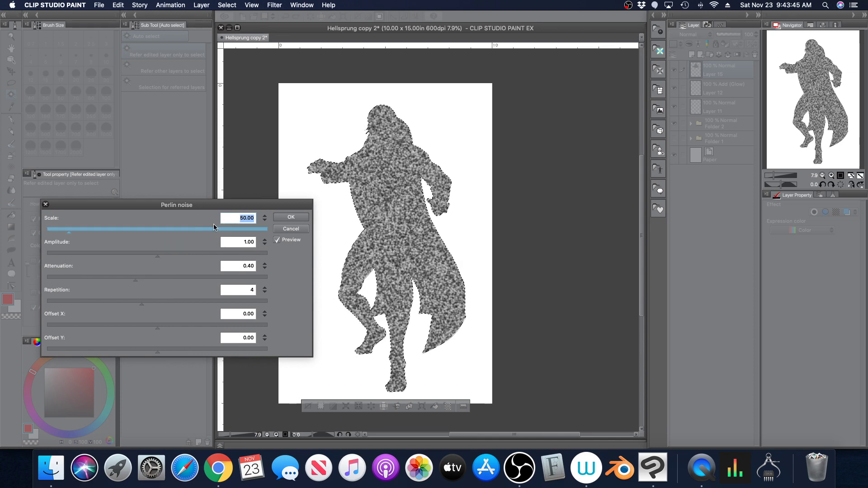
{"action": "left_click", "coordinate": [50, 230]}
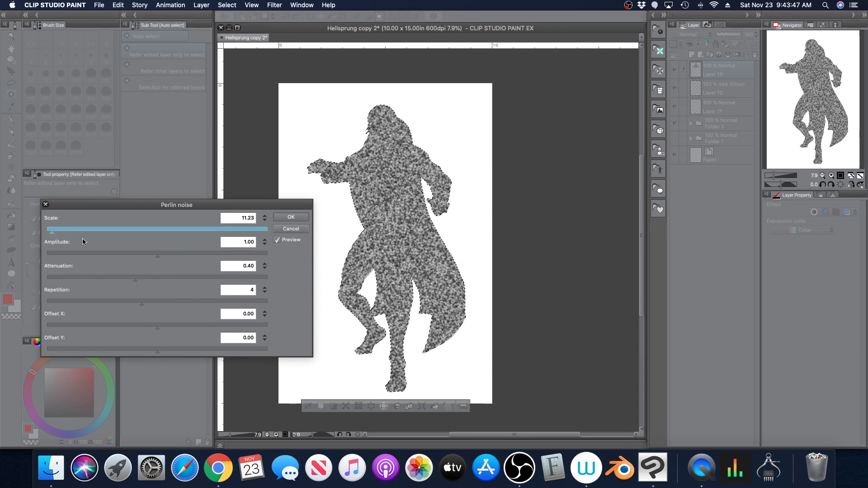
{"action": "left_click", "coordinate": [264, 222]}
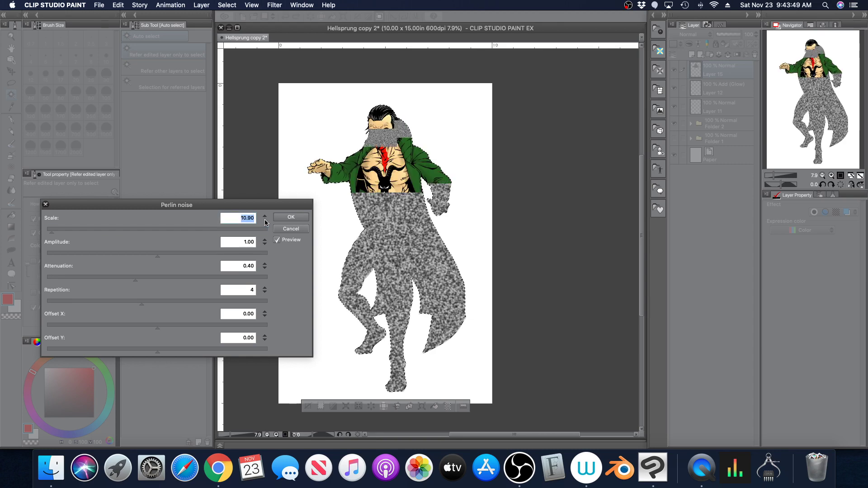
{"action": "left_click", "coordinate": [265, 222]}
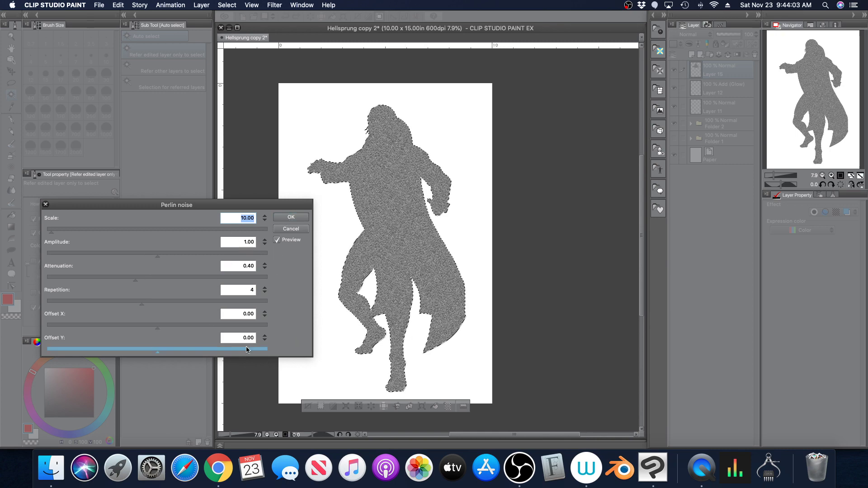
{"action": "left_click", "coordinate": [299, 219]}
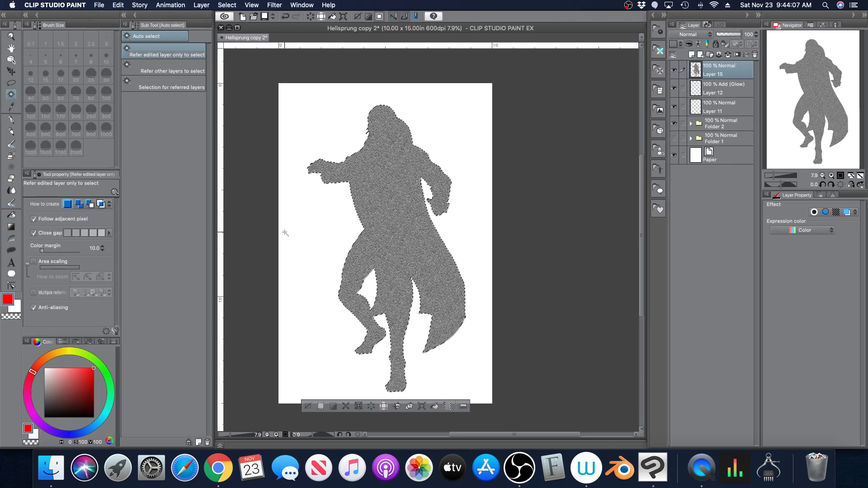
{"action": "left_click", "coordinate": [307, 406]}
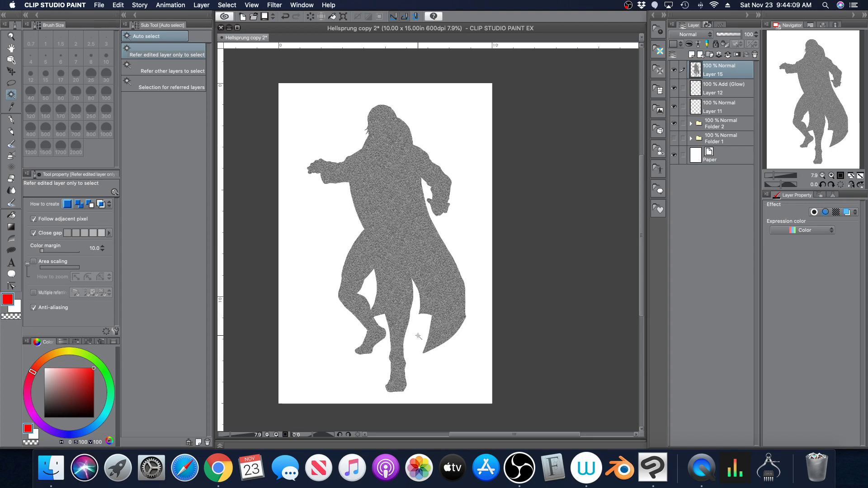
Set the blending mode of the noise layer to Overlay
{"action": "mouse_move", "coordinate": [773, 175]}
{"action": "left_mouse_down"}
{"action": "mouse_move", "coordinate": [784, 169]}
{"action": "mouse_move", "coordinate": [769, 175]}
{"action": "left_mouse_up"}
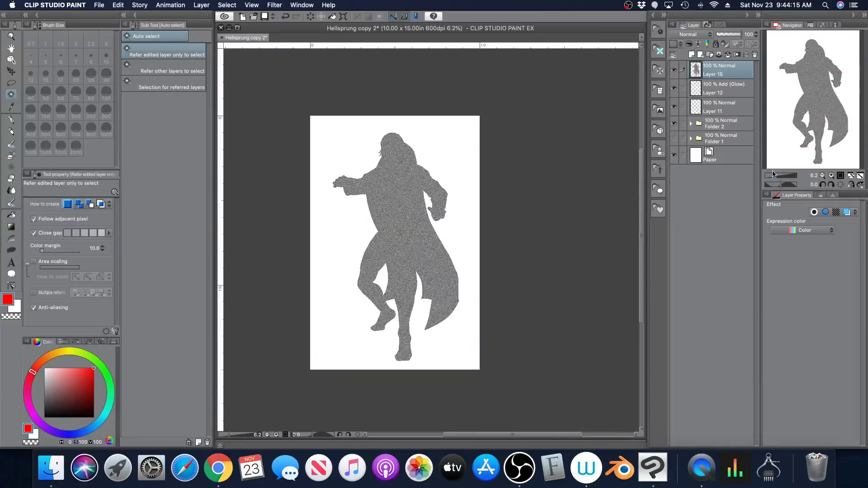
{"action": "left_click", "coordinate": [704, 36]}
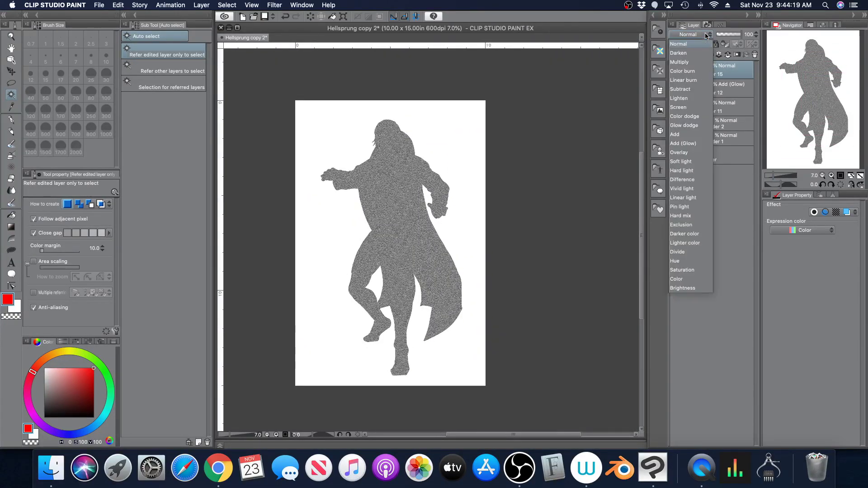
{"action": "left_click", "coordinate": [686, 154]}
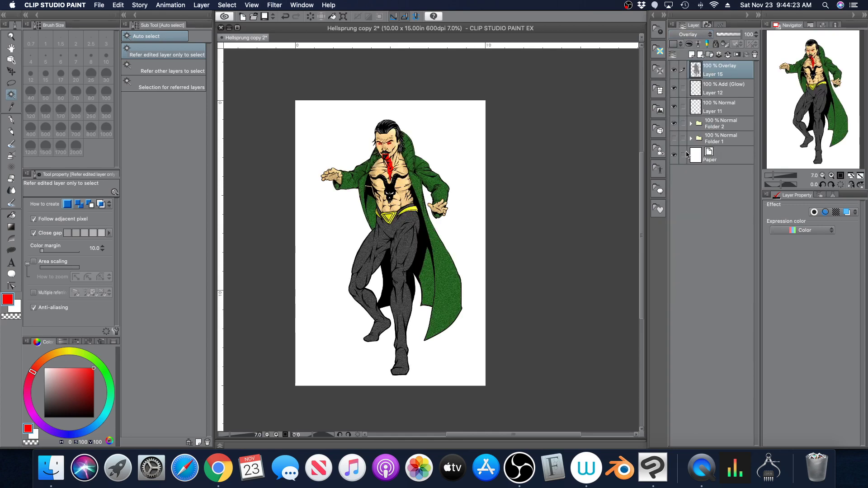
Lower the opacity of the noise layer to 50%, judging the grain on the face and chest
{"action": "left_click", "coordinate": [776, 175]}
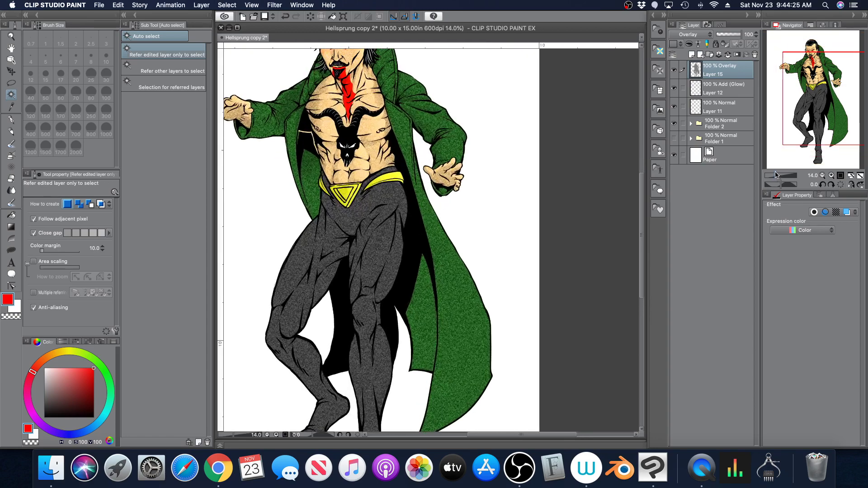
{"action": "left_click_drag", "start_coordinate": [805, 111], "coordinate": [811, 57]}
{"action": "left_click", "coordinate": [780, 175]}
{"action": "left_click", "coordinate": [781, 175]}
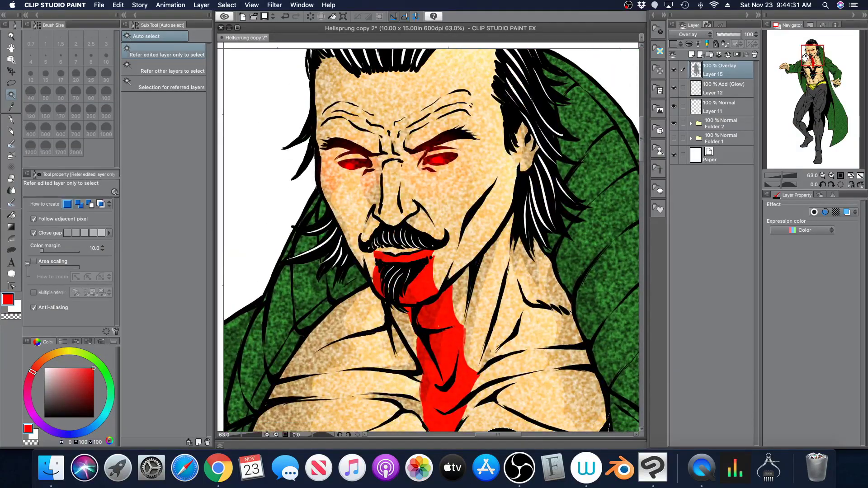
{"action": "left_click", "coordinate": [779, 175]}
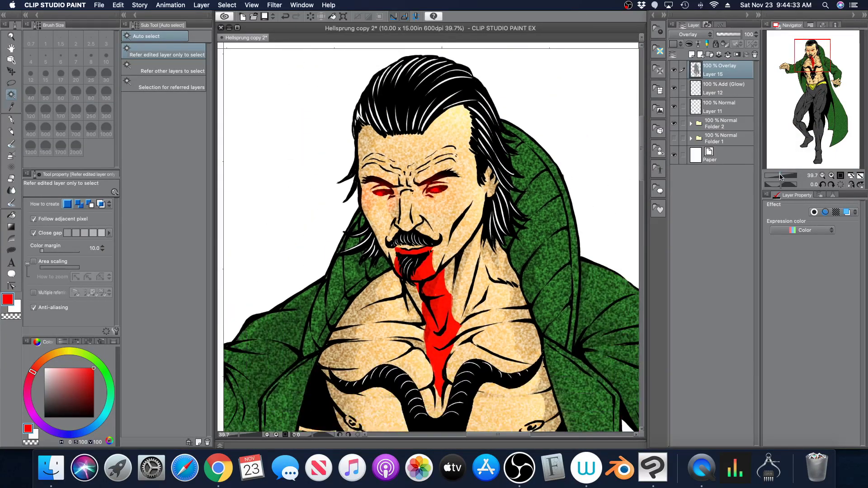
{"action": "left_click_drag", "start_coordinate": [820, 60], "coordinate": [821, 62]}
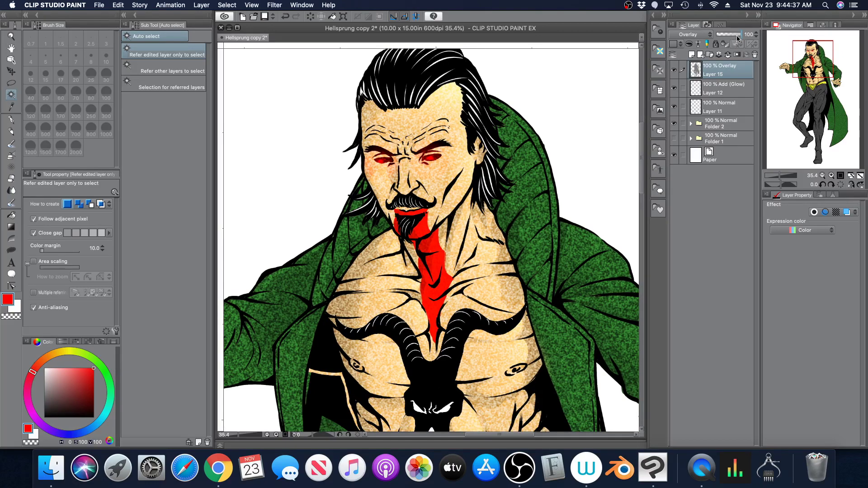
{"action": "left_click", "coordinate": [727, 35]}
{"action": "left_click_drag", "start_coordinate": [727, 36], "coordinate": [729, 36]}
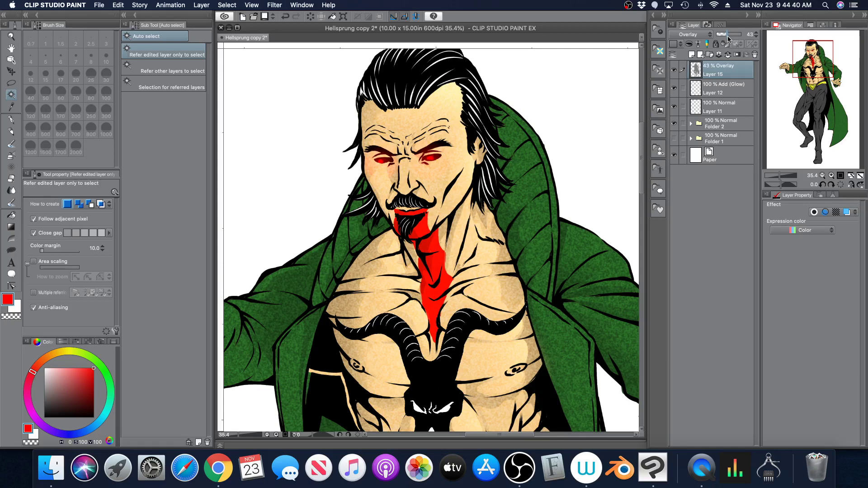
{"action": "left_click", "coordinate": [756, 36]}
{"action": "left_click", "coordinate": [756, 36]}
Examine the noise texture over the whole figure, hiding and showing Layer 15 to compare the artwork with and without it
{"action": "left_click", "coordinate": [860, 176]}
{"action": "left_click_drag", "start_coordinate": [773, 176], "coordinate": [777, 177]}
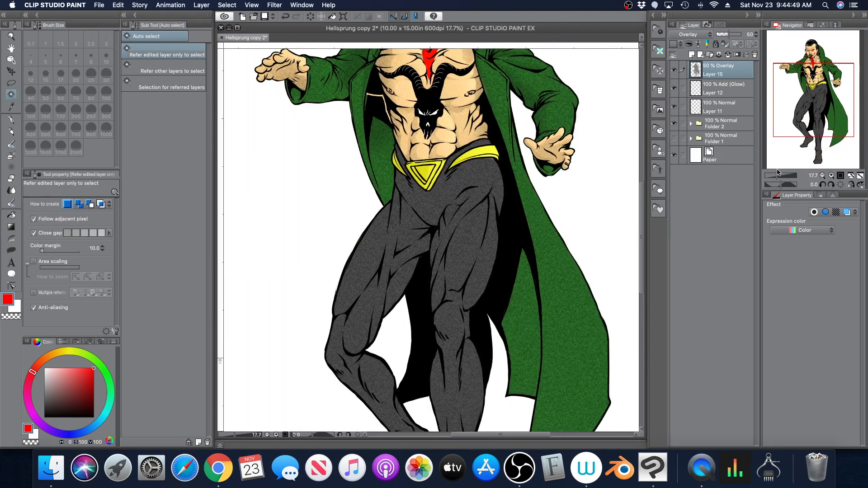
{"action": "left_click_drag", "start_coordinate": [817, 109], "coordinate": [818, 88]}
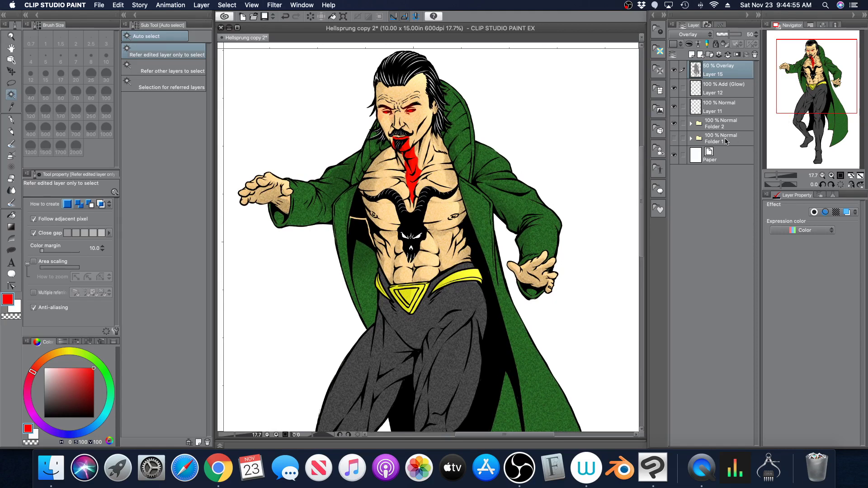
{"action": "left_click_drag", "start_coordinate": [819, 107], "coordinate": [821, 147]}
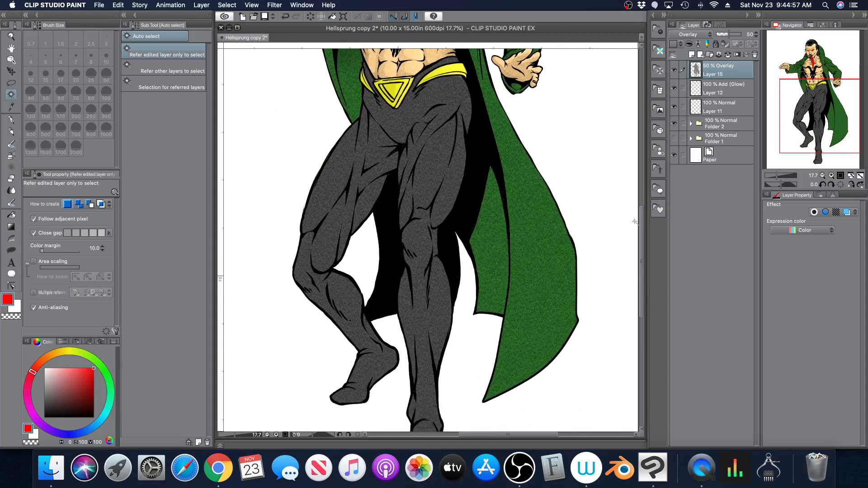
{"action": "left_click", "coordinate": [860, 176]}
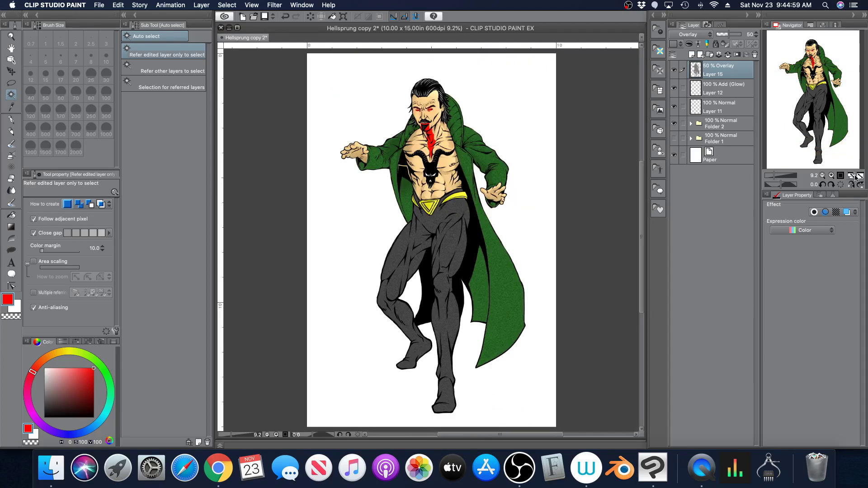
{"action": "left_click", "coordinate": [673, 71]}
{"action": "left_click", "coordinate": [674, 70]}
{"action": "left_click", "coordinate": [776, 177]}
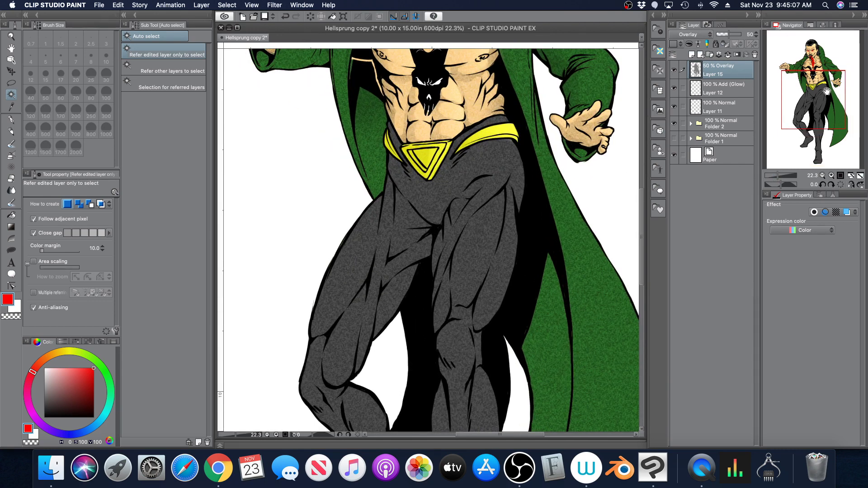
{"action": "left_click", "coordinate": [860, 177]}
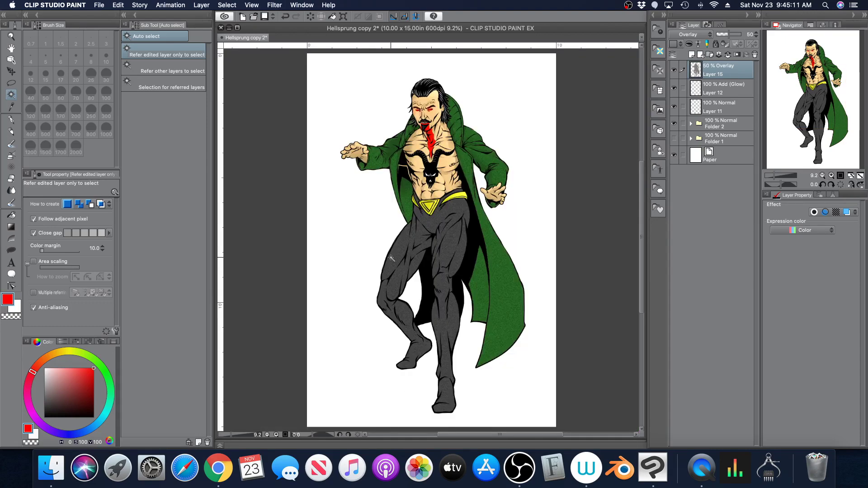
Hide the noise layer, Layer 15, and add a new raster layer above it
{"action": "left_click", "coordinate": [673, 71]}
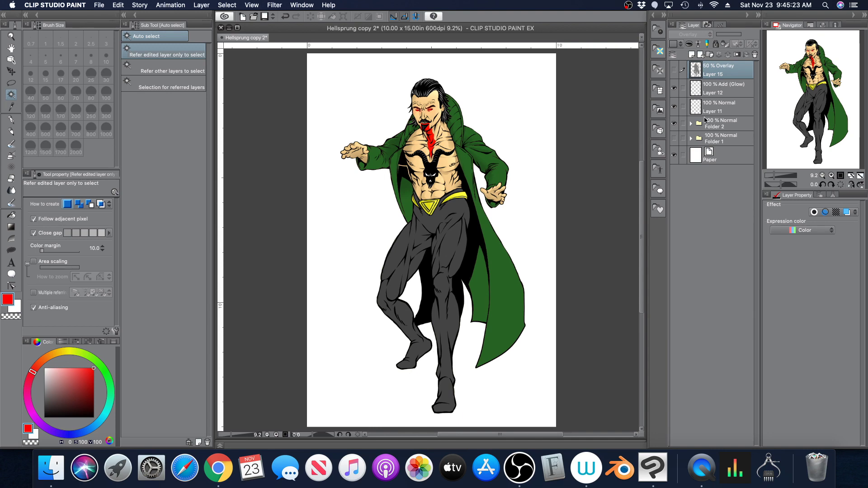
{"action": "left_click", "coordinate": [690, 55]}
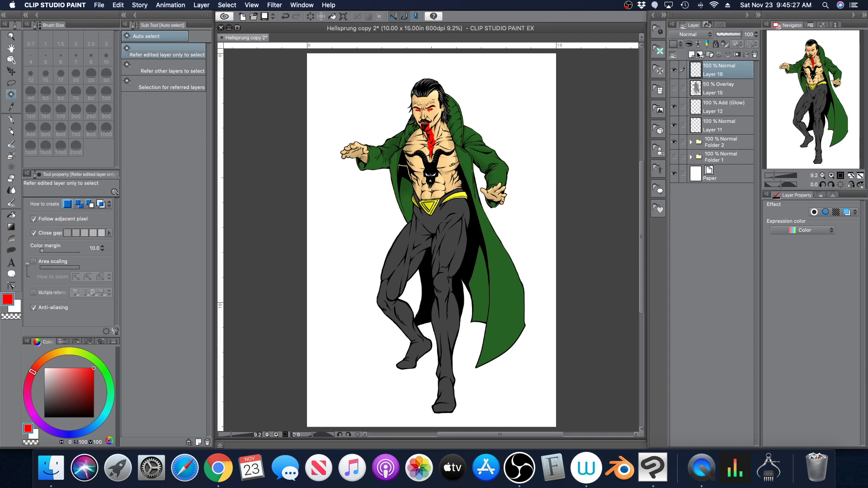
Switch to Chrome, look over the image results for "noise texture", and return to Clip Studio Paint
{"action": "left_click", "coordinate": [218, 465]}
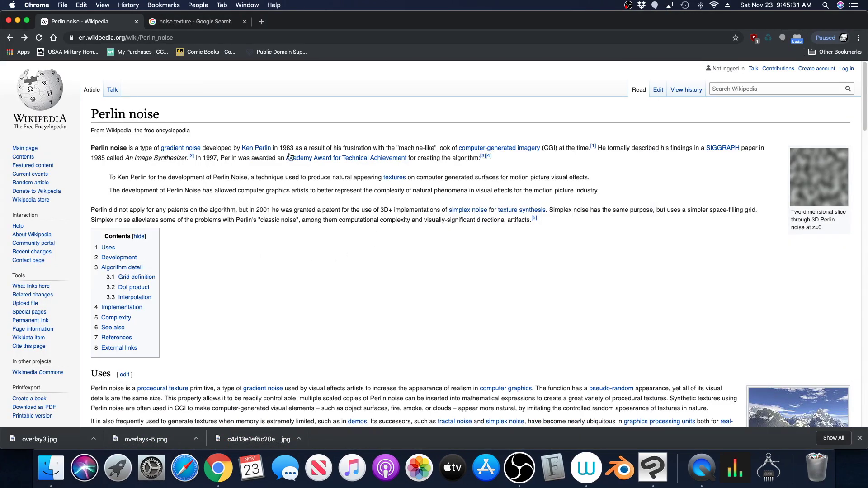
{"action": "left_click", "coordinate": [211, 21]}
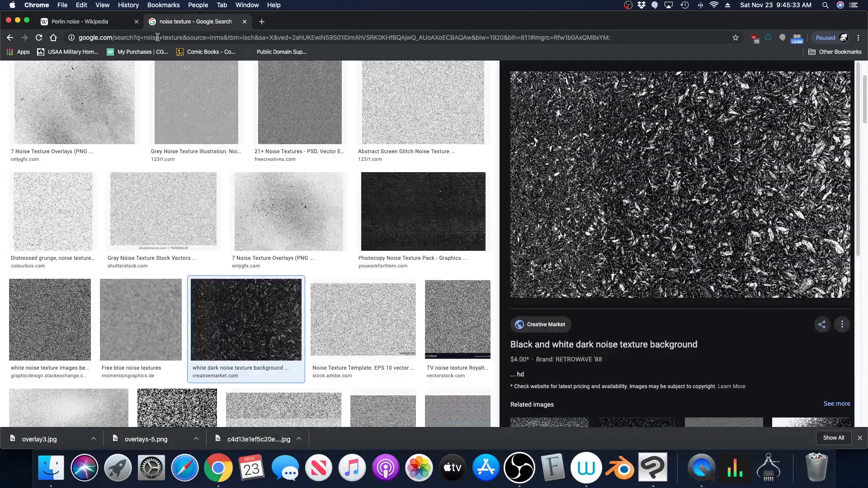
{"action": "left_click_drag", "start_coordinate": [865, 117], "coordinate": [865, 86]}
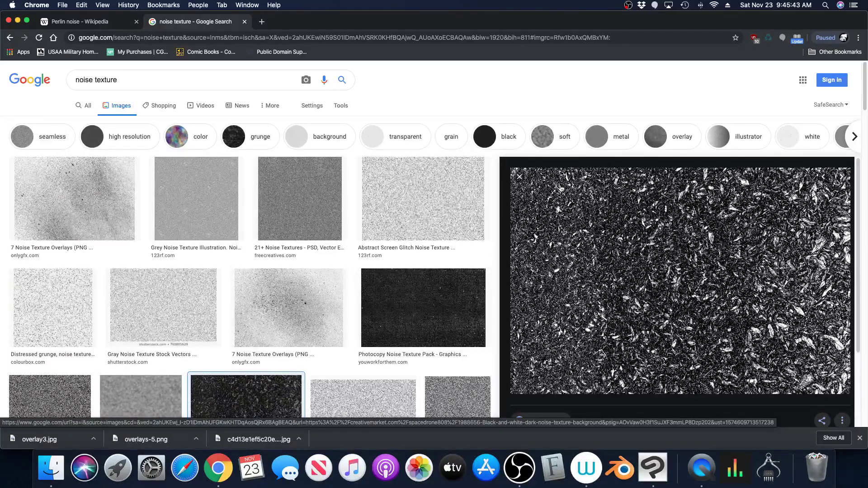
{"action": "left_click", "coordinate": [651, 462]}
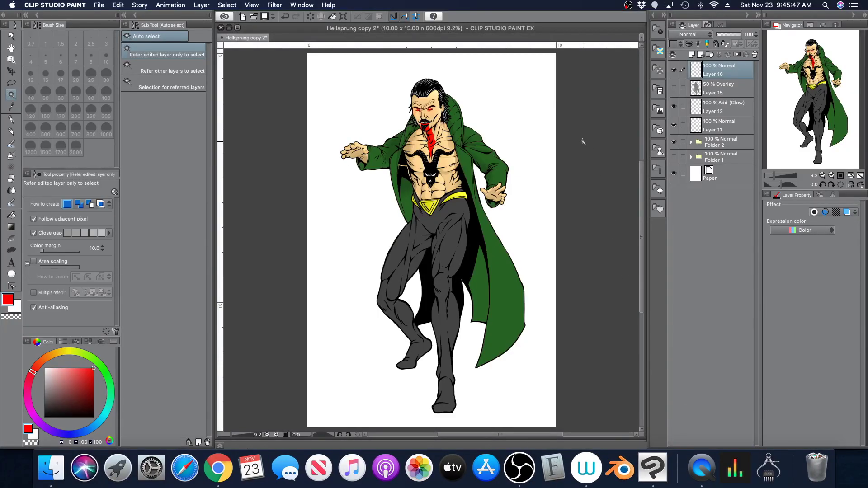
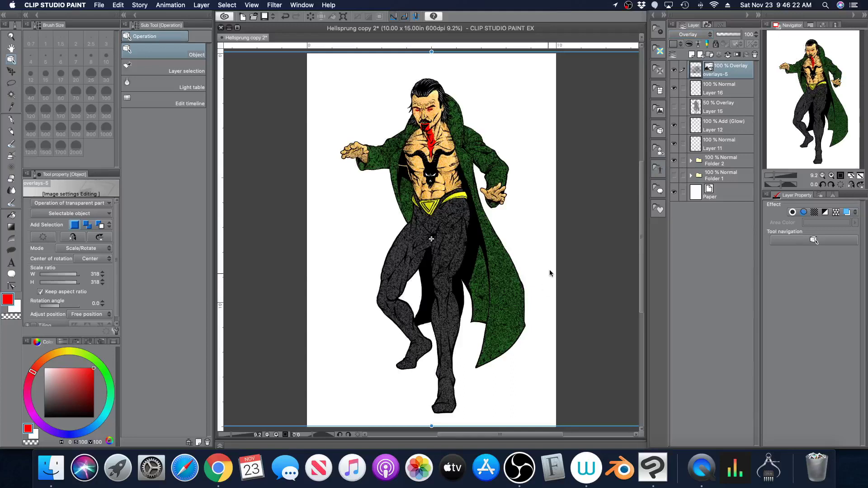
Lower the opacity of the overlays-5 texture layer to 50%
{"action": "left_click", "coordinate": [728, 34]}
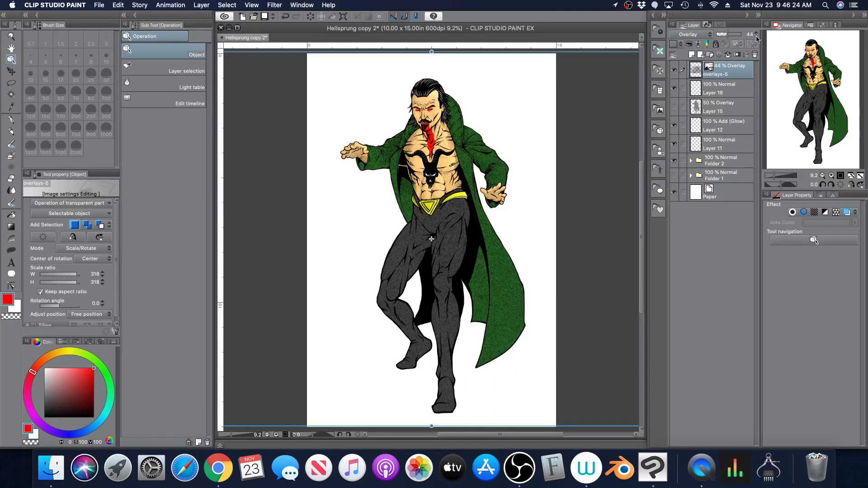
{"action": "left_click", "coordinate": [755, 36]}
{"action": "left_click", "coordinate": [756, 34]}
Delete the empty Layer 16, and hide overlays-5 while showing Layer 15 to compare the two textures on the legs
{"action": "left_click_drag", "start_coordinate": [773, 176], "coordinate": [780, 176]}
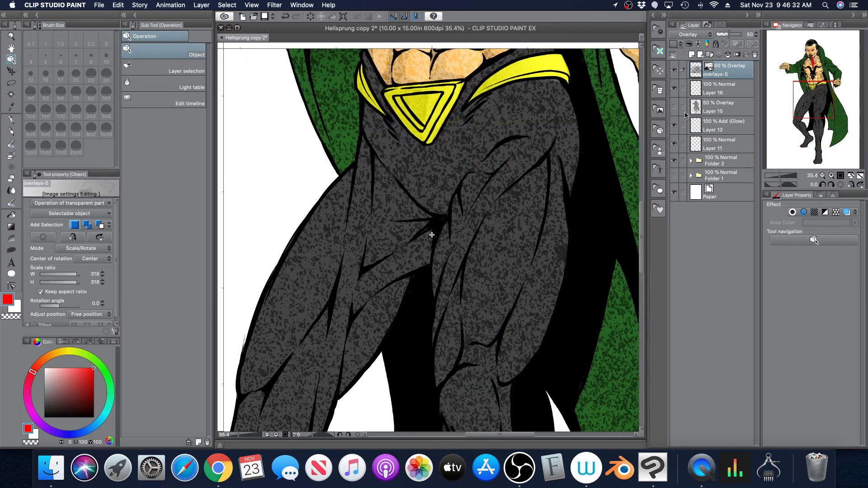
{"action": "left_click", "coordinate": [674, 89]}
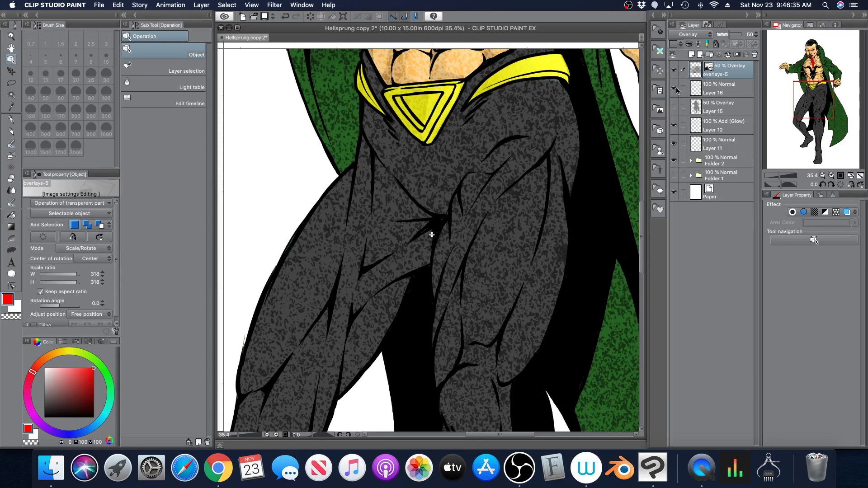
{"action": "left_click", "coordinate": [725, 90]}
{"action": "left_click", "coordinate": [754, 54]}
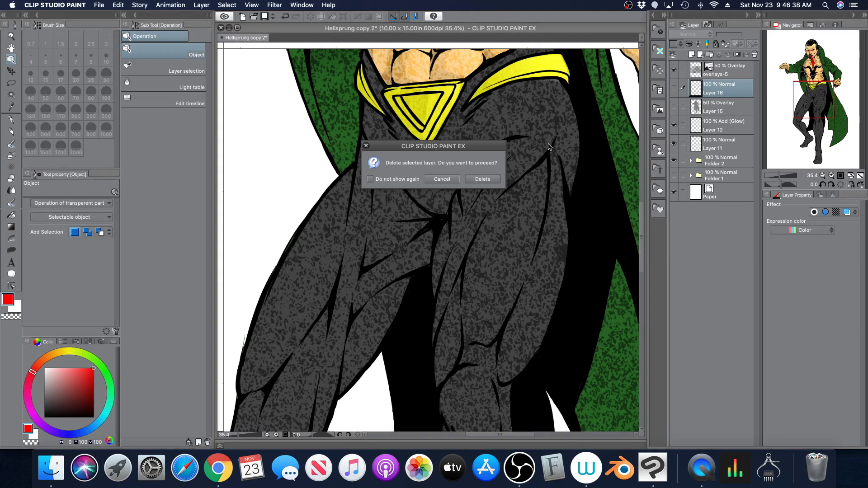
{"action": "left_click", "coordinate": [482, 179]}
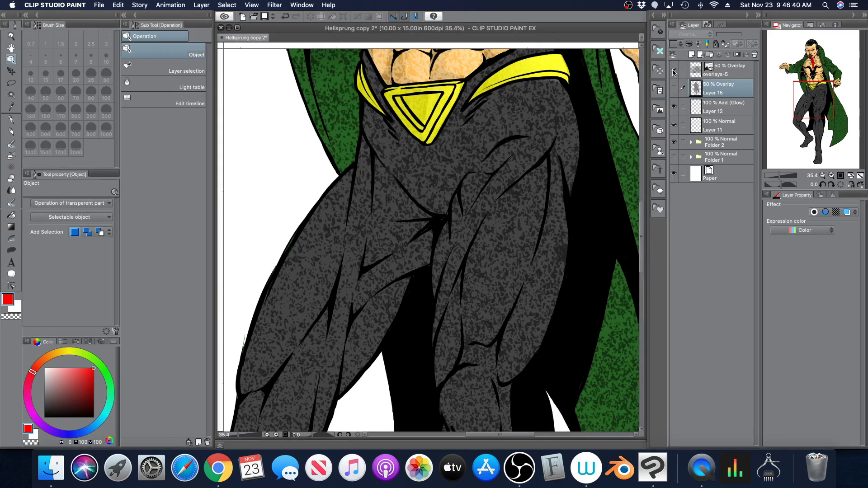
{"action": "left_click", "coordinate": [674, 70]}
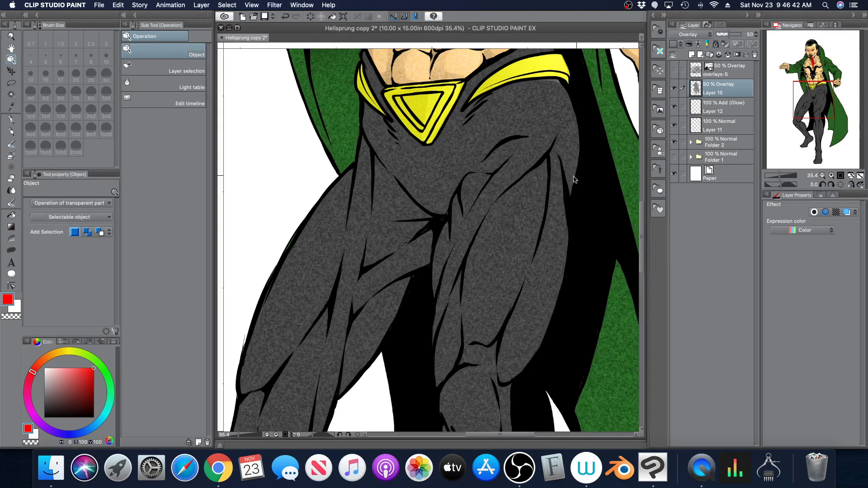
Show the overlays-5 texture in place of Layer 15 and scale it down proportionally to 148
{"action": "left_click", "coordinate": [678, 87]}
{"action": "left_click", "coordinate": [673, 70]}
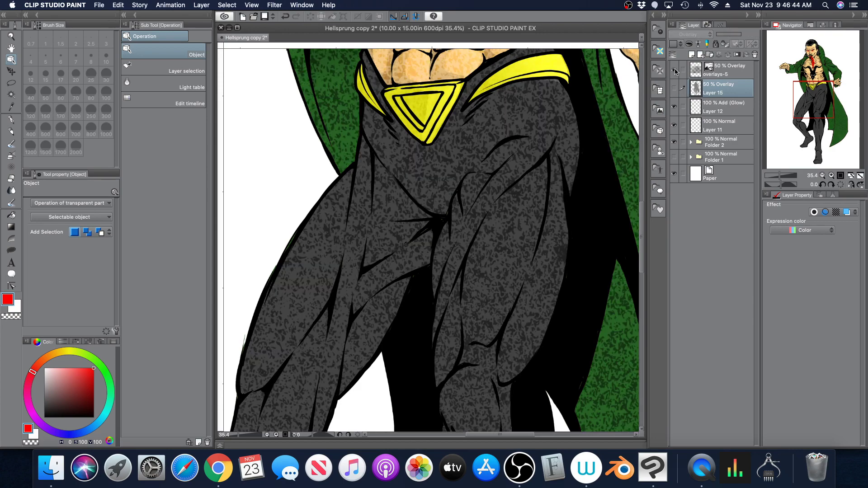
{"action": "left_click_drag", "start_coordinate": [778, 179], "coordinate": [773, 178]}
{"action": "left_click", "coordinate": [728, 70]}
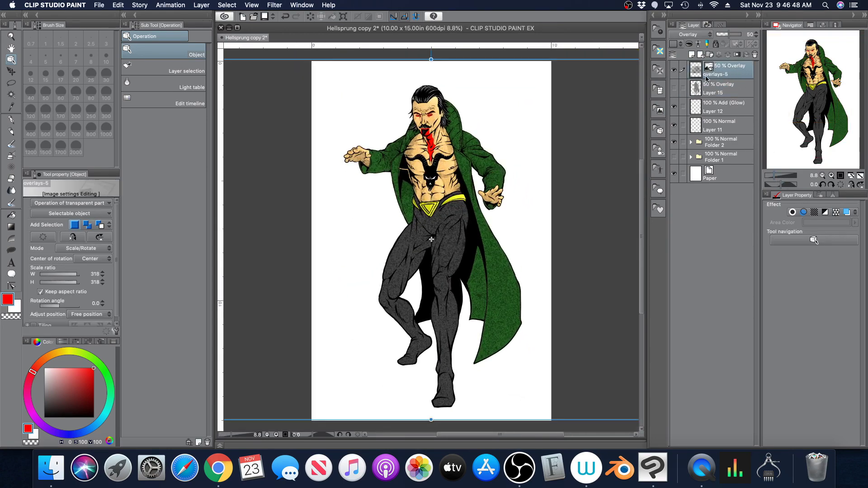
{"action": "left_click_drag", "start_coordinate": [433, 60], "coordinate": [430, 143]}
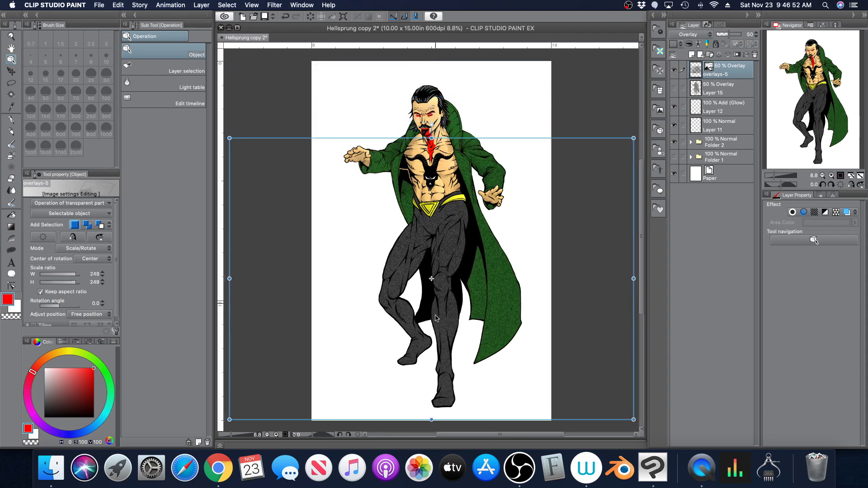
{"action": "left_click_drag", "start_coordinate": [433, 421], "coordinate": [438, 304]}
Move the overlays-5 texture up so it covers the figure's torso and thighs
{"action": "left_click_drag", "start_coordinate": [773, 175], "coordinate": [782, 175]}
{"action": "left_click_drag", "start_coordinate": [804, 110], "coordinate": [804, 90]}
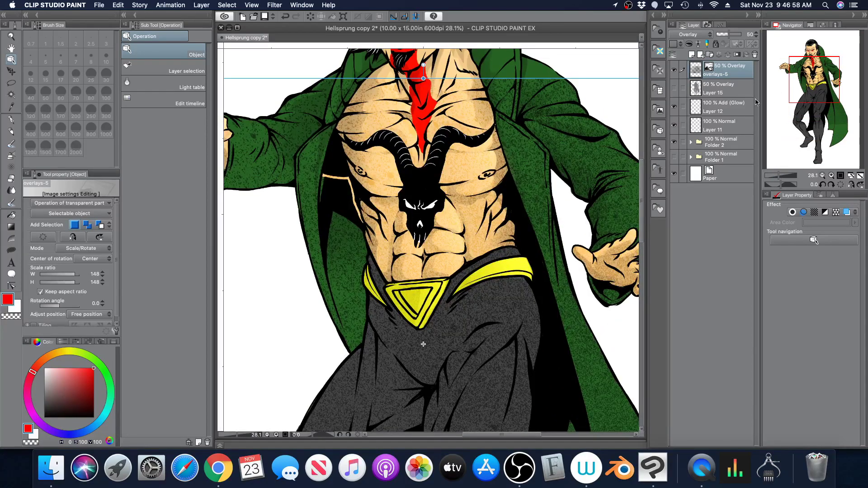
{"action": "left_click_drag", "start_coordinate": [779, 176], "coordinate": [775, 175]}
{"action": "left_click_drag", "start_coordinate": [808, 111], "coordinate": [813, 127]}
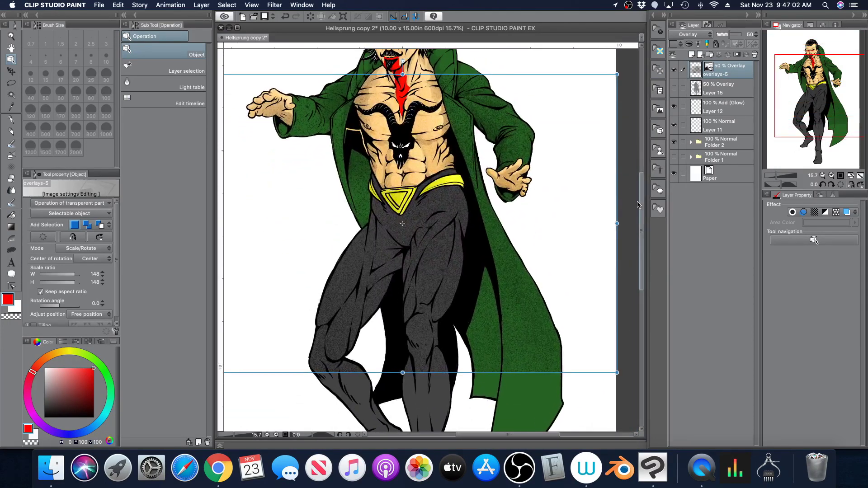
{"action": "left_click_drag", "start_coordinate": [402, 223], "coordinate": [409, 166]}
{"action": "scroll", "coordinate": [409, 166], "scroll_direction": "up", "scroll_amount": 4}
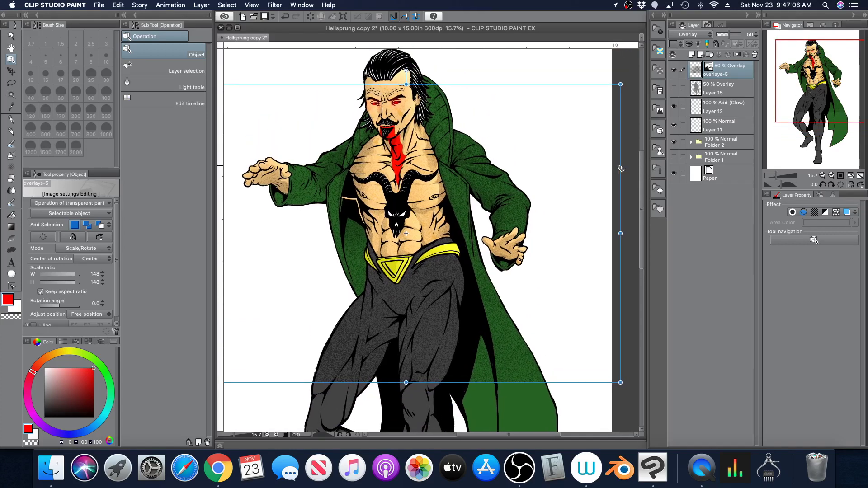
{"action": "left_click_drag", "start_coordinate": [820, 101], "coordinate": [816, 122]}
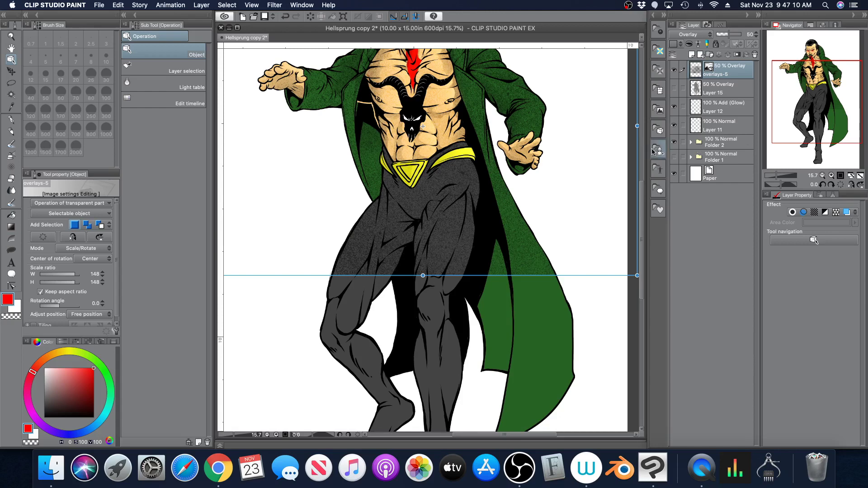
Rotate the overlays-5 texture 90° over the figure and enlarge it to a scale of 166
{"action": "left_click", "coordinate": [770, 178]}
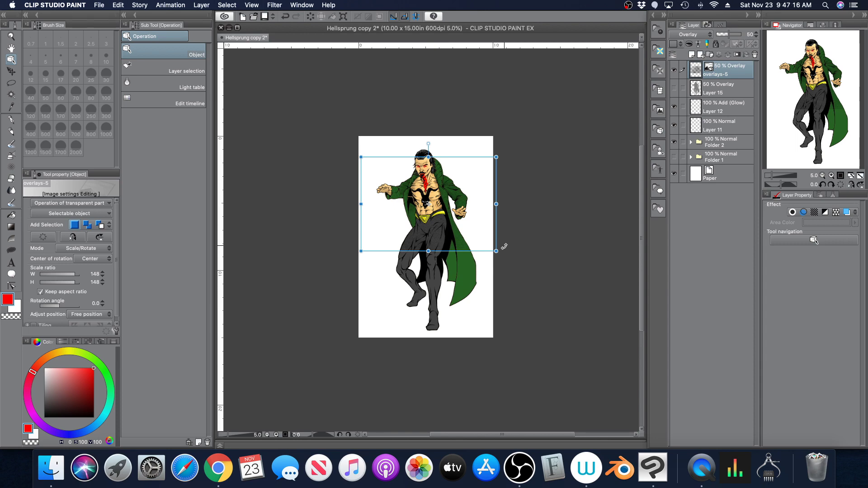
{"action": "left_click_drag", "start_coordinate": [483, 274], "coordinate": [494, 264]}
{"action": "left_click_drag", "start_coordinate": [513, 229], "coordinate": [496, 263]}
{"action": "left_click_drag", "start_coordinate": [479, 178], "coordinate": [481, 200]}
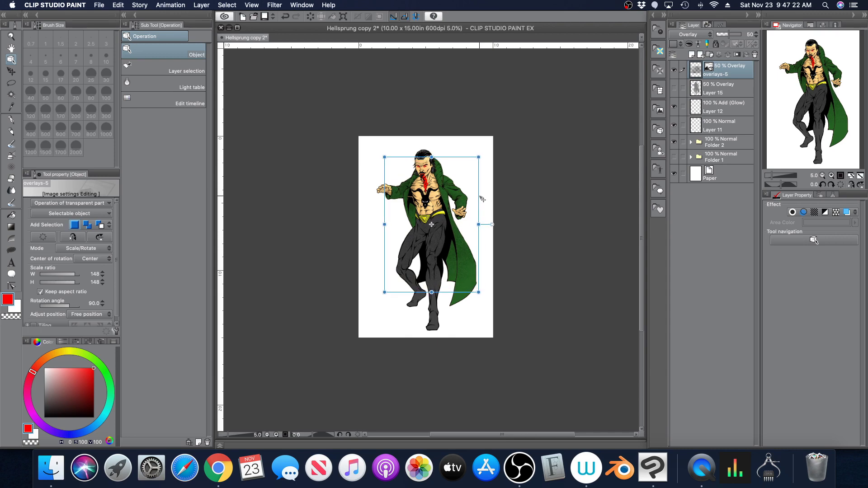
{"action": "left_click_drag", "start_coordinate": [432, 293], "coordinate": [431, 307]}
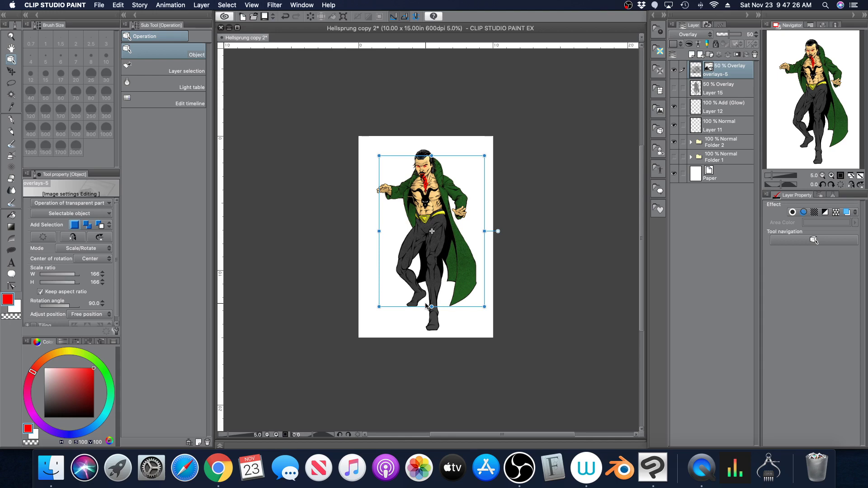
Rasterize the overlays-5 image layer
{"action": "left_click", "coordinate": [775, 175]}
{"action": "left_click_drag", "start_coordinate": [775, 175], "coordinate": [781, 175]}
{"action": "left_click_drag", "start_coordinate": [813, 107], "coordinate": [821, 91]}
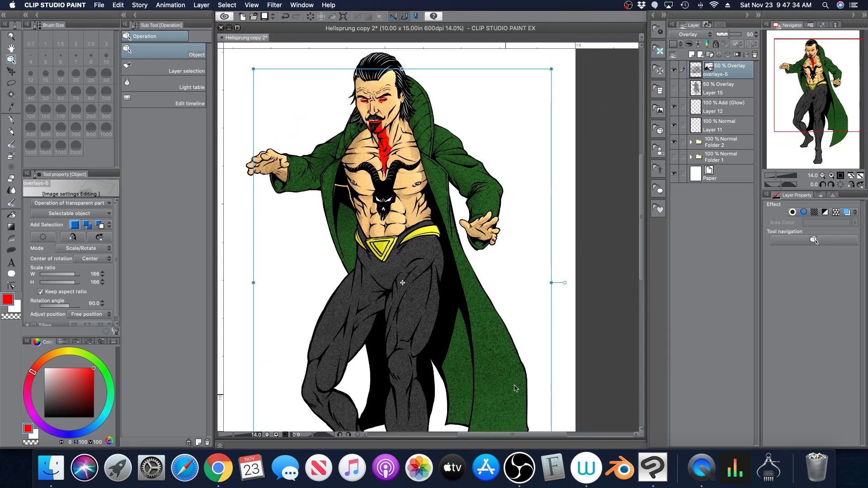
{"action": "left_click", "coordinate": [860, 175]}
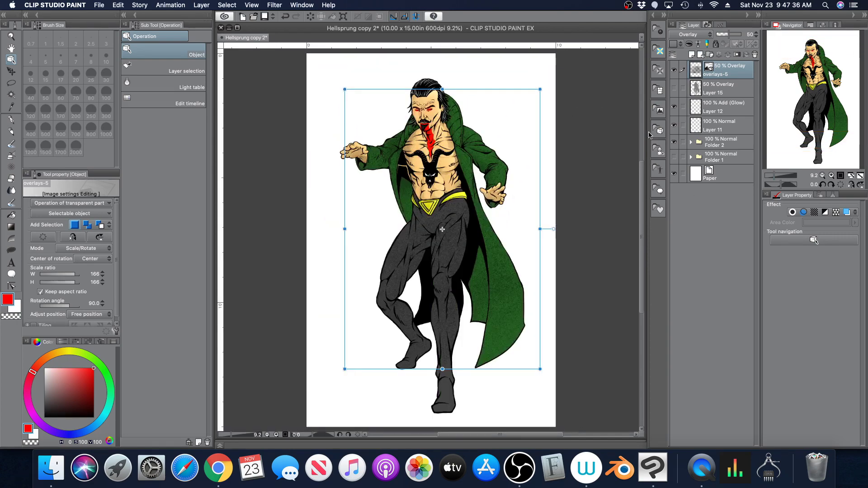
{"action": "left_click", "coordinate": [202, 5]}
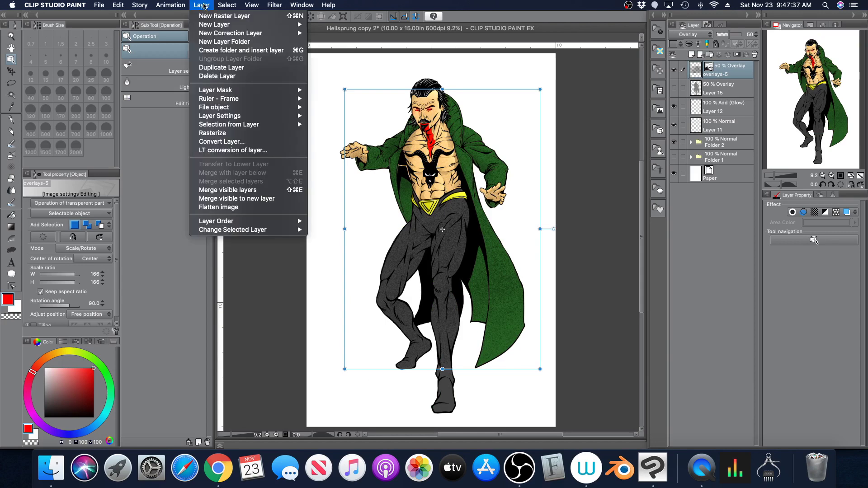
{"action": "left_click", "coordinate": [222, 134]}
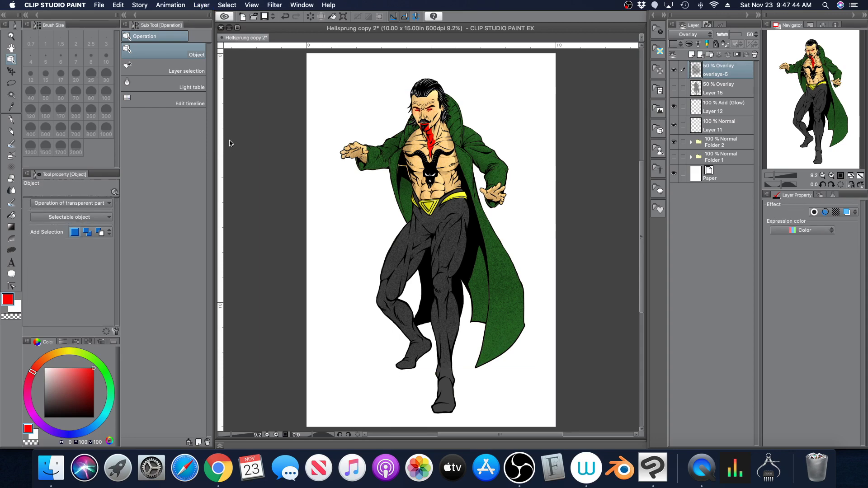
Lasso a selection around the coat half and sleeve on the side of the figure's outstretched arm
{"action": "key", "text": "m"}
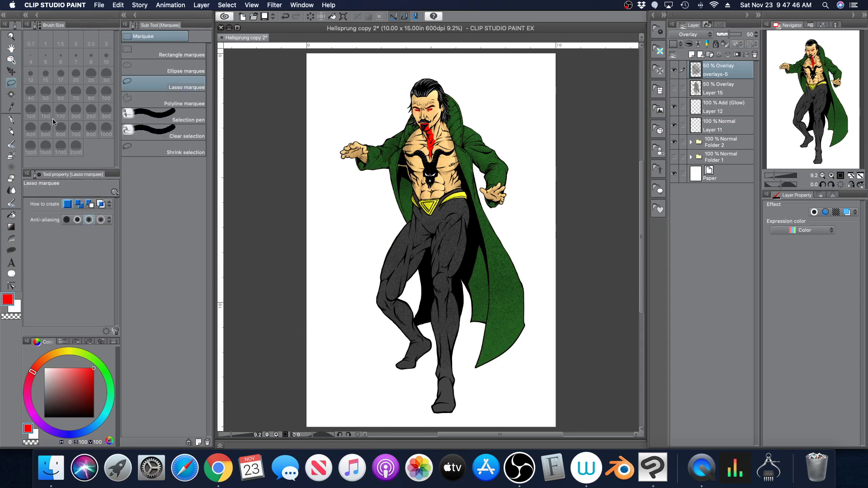
{"action": "left_click_drag", "start_coordinate": [773, 176], "coordinate": [778, 176]}
{"action": "left_click", "coordinate": [780, 65]}
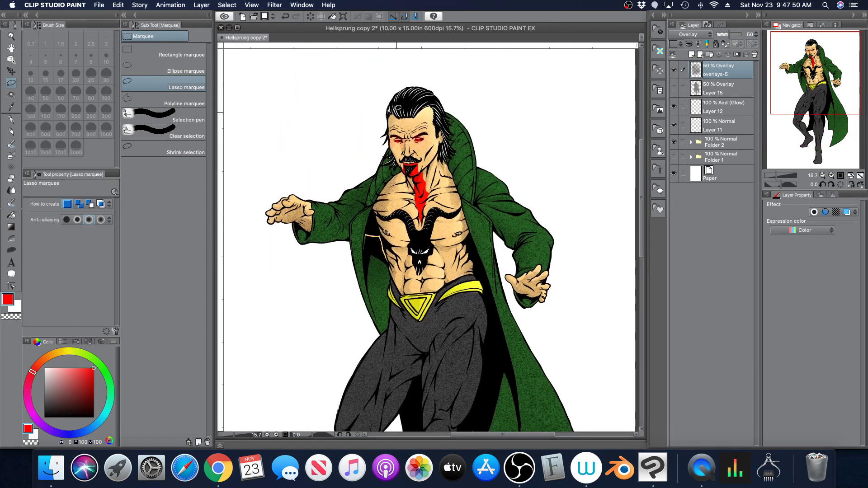
{"action": "left_click_drag", "start_coordinate": [384, 108], "coordinate": [386, 129]}
{"action": "left_click_drag", "start_coordinate": [399, 163], "coordinate": [401, 170]}
{"action": "mouse_move", "coordinate": [391, 285]}
{"action": "left_mouse_down"}
{"action": "mouse_move", "coordinate": [388, 327]}
{"action": "mouse_move", "coordinate": [345, 366]}
{"action": "mouse_move", "coordinate": [330, 322]}
{"action": "mouse_move", "coordinate": [337, 251]}
{"action": "mouse_move", "coordinate": [292, 219]}
{"action": "mouse_move", "coordinate": [308, 226]}
{"action": "mouse_move", "coordinate": [306, 183]}
{"action": "mouse_move", "coordinate": [387, 94]}
{"action": "left_mouse_up"}
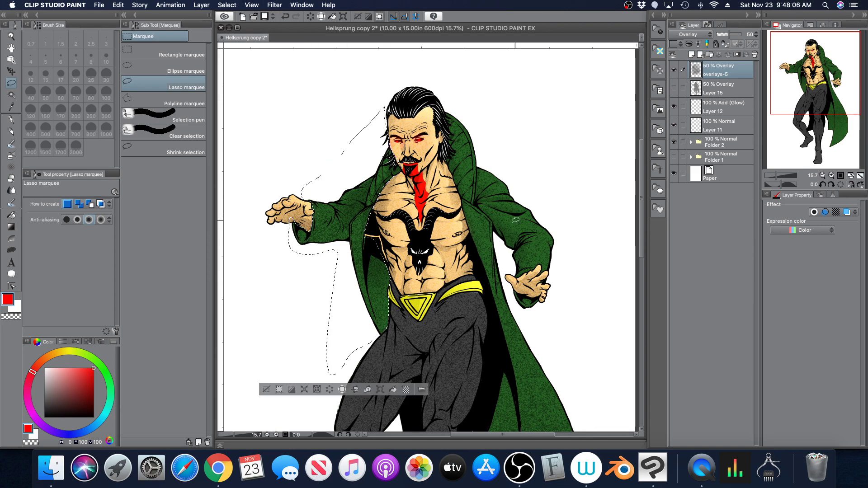
Add the other half of the coat, from collar and sleeve down to the hem, to the lasso selection
{"action": "left_click_drag", "start_coordinate": [815, 83], "coordinate": [841, 92]}
{"action": "left_click", "coordinate": [765, 171]}
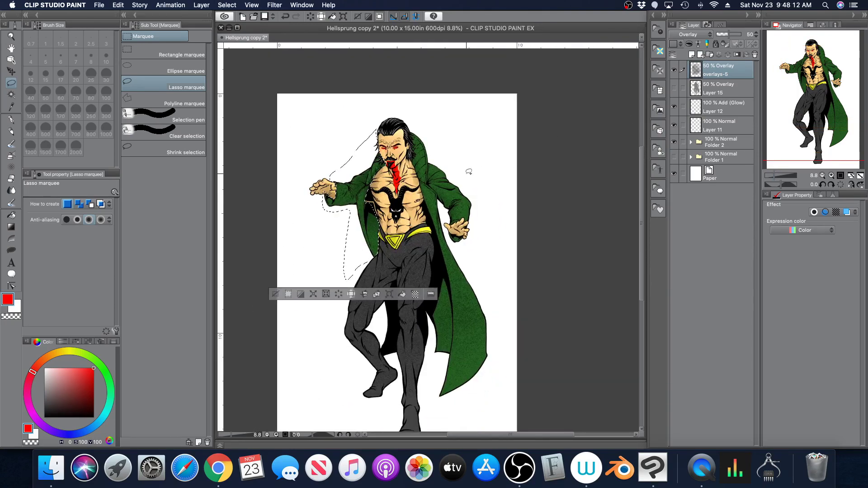
{"action": "mouse_move", "coordinate": [411, 133]}
{"action": "left_mouse_down"}
{"action": "mouse_move", "coordinate": [437, 238]}
{"action": "mouse_move", "coordinate": [428, 317]}
{"action": "mouse_move", "coordinate": [436, 403]}
{"action": "mouse_move", "coordinate": [465, 394]}
{"action": "mouse_move", "coordinate": [491, 353]}
{"action": "mouse_move", "coordinate": [495, 316]}
{"action": "mouse_move", "coordinate": [474, 260]}
{"action": "left_mouse_up"}
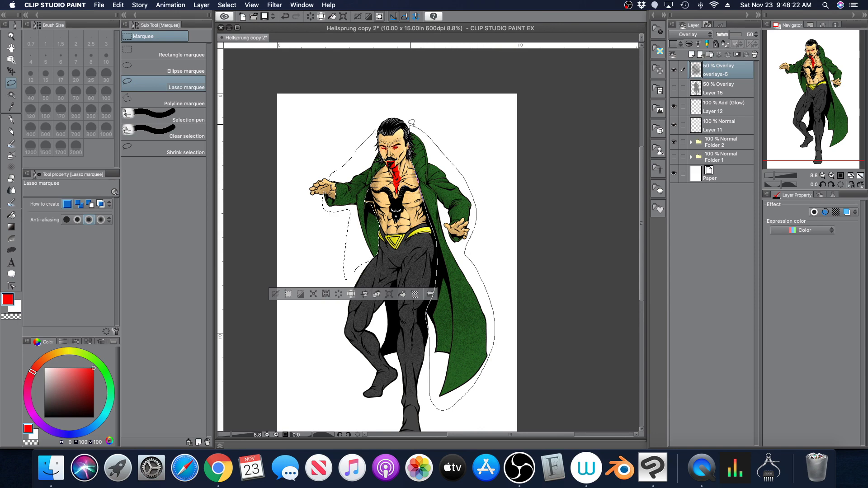
{"action": "left_click_drag", "start_coordinate": [411, 122], "coordinate": [411, 121]}
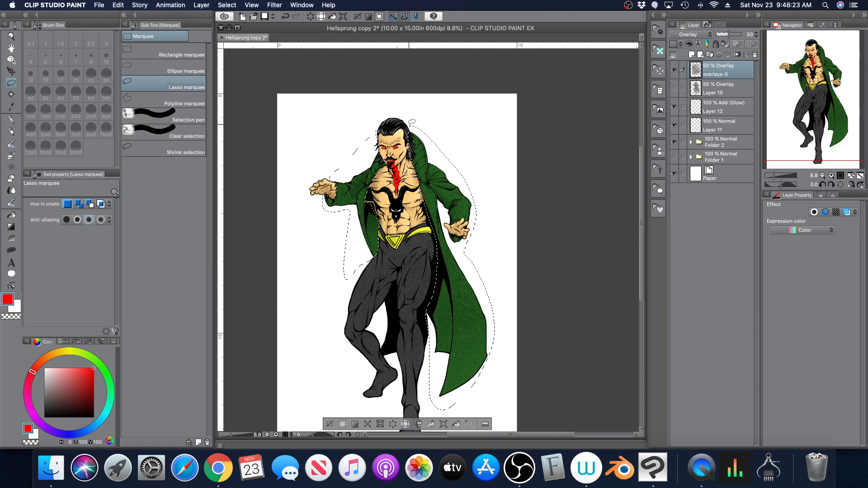
Clear the overlays-5 texture outside the coat using the inverted selection, and deselect
{"action": "left_click", "coordinate": [355, 425]}
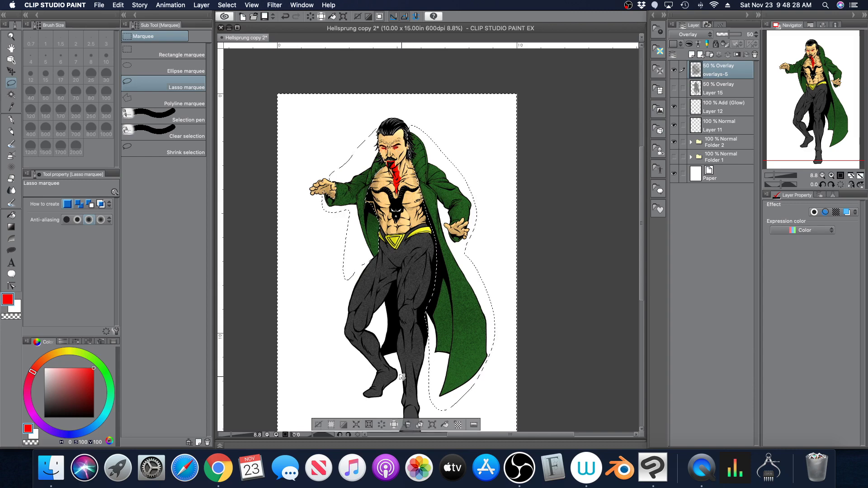
{"action": "left_click", "coordinate": [382, 426]}
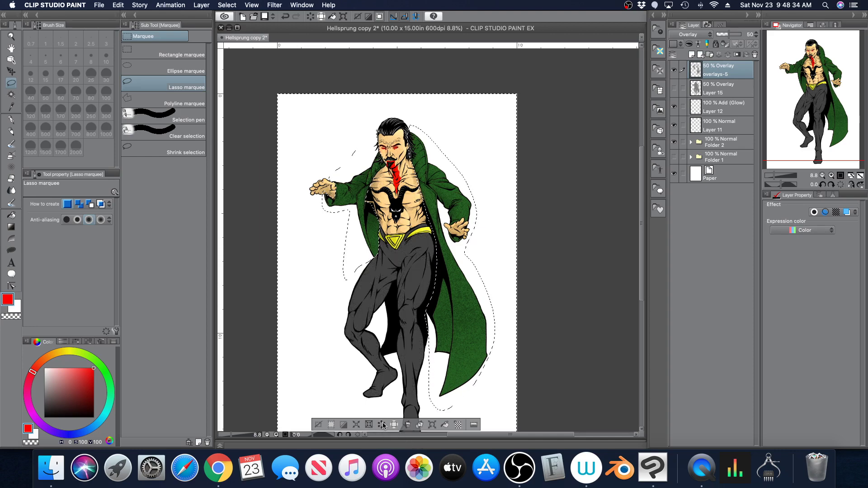
{"action": "left_click", "coordinate": [319, 425]}
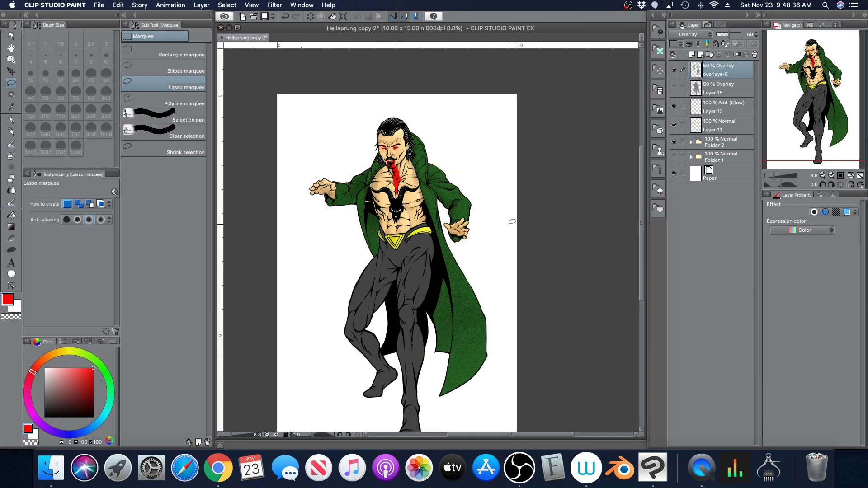
Import the image overlay3.jpg from the Desktop as a new layer above overlays-5
{"action": "scroll", "coordinate": [637, 134], "scroll_direction": "up", "scroll_amount": 5}
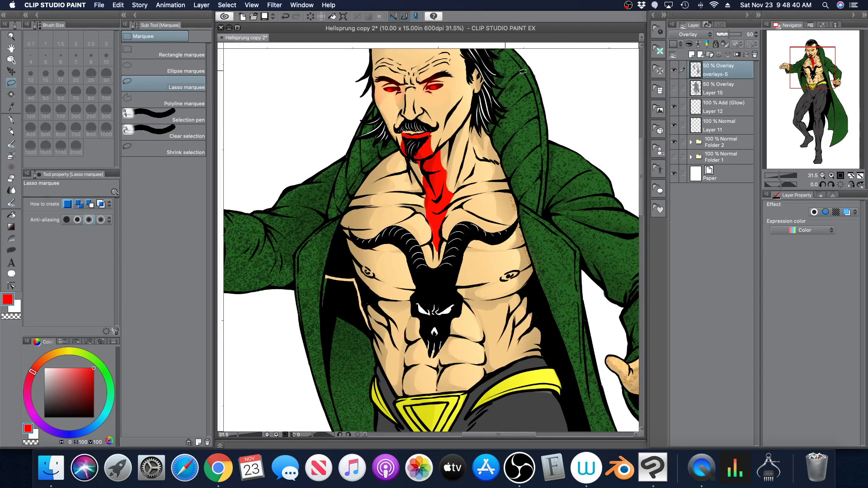
{"action": "left_click_drag", "start_coordinate": [804, 66], "coordinate": [789, 66]}
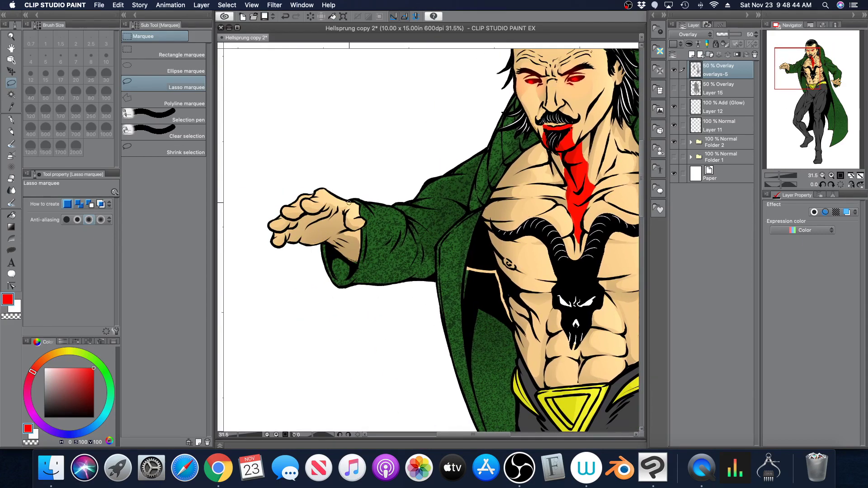
{"action": "left_click_drag", "start_coordinate": [803, 78], "coordinate": [833, 75]}
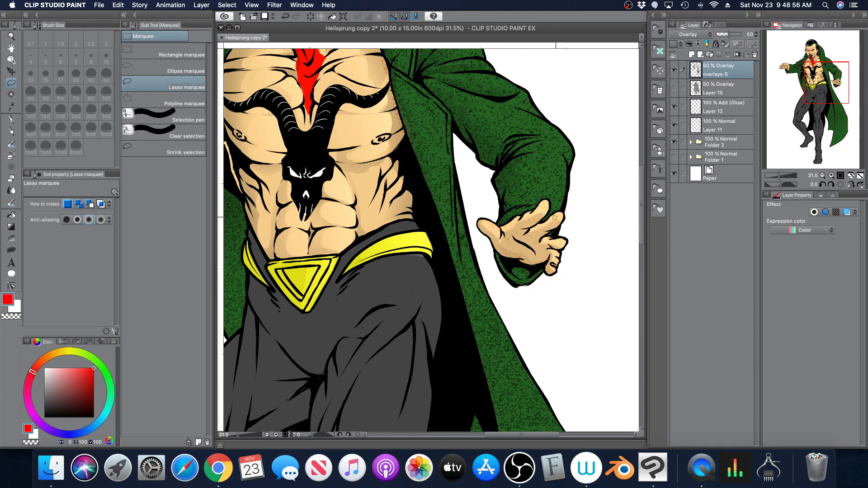
{"action": "left_click_drag", "start_coordinate": [781, 176], "coordinate": [777, 176]}
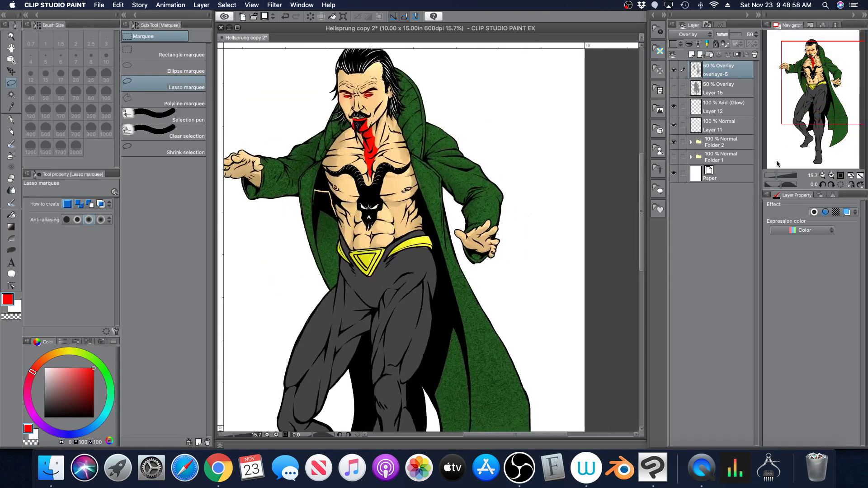
{"action": "left_click", "coordinate": [803, 96]}
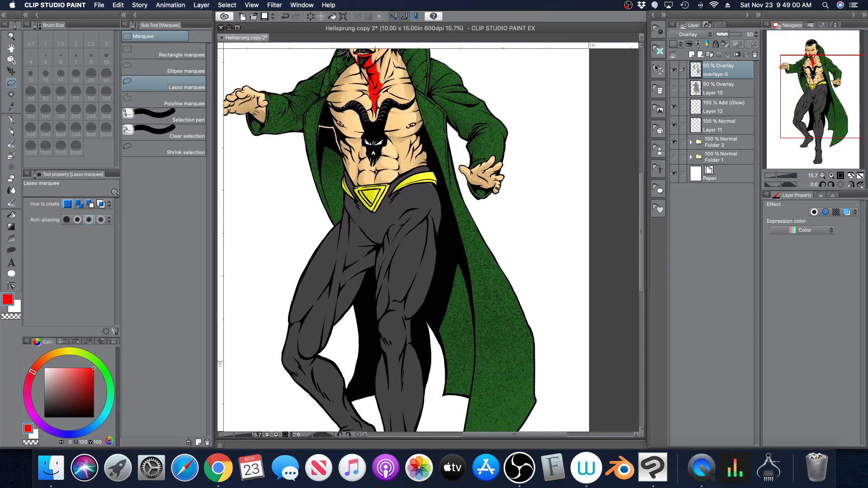
{"action": "left_click", "coordinate": [107, 6]}
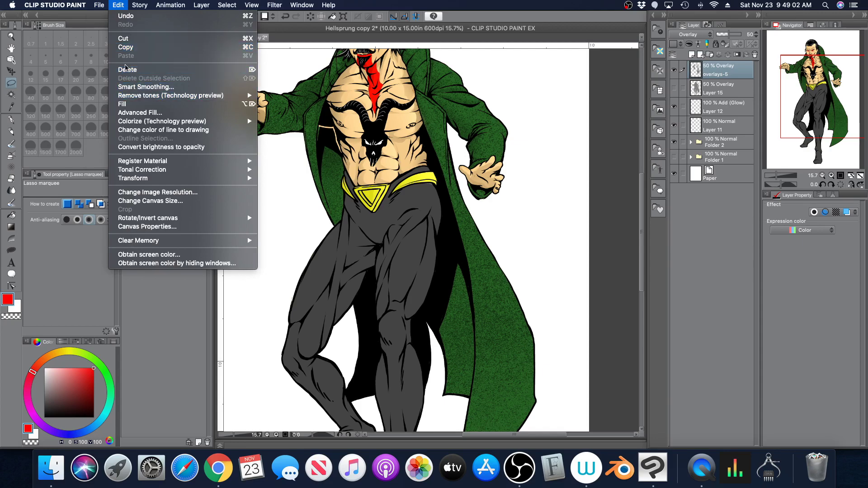
{"action": "mouse_move", "coordinate": [121, 135]}
{"action": "left_click", "coordinate": [258, 135]}
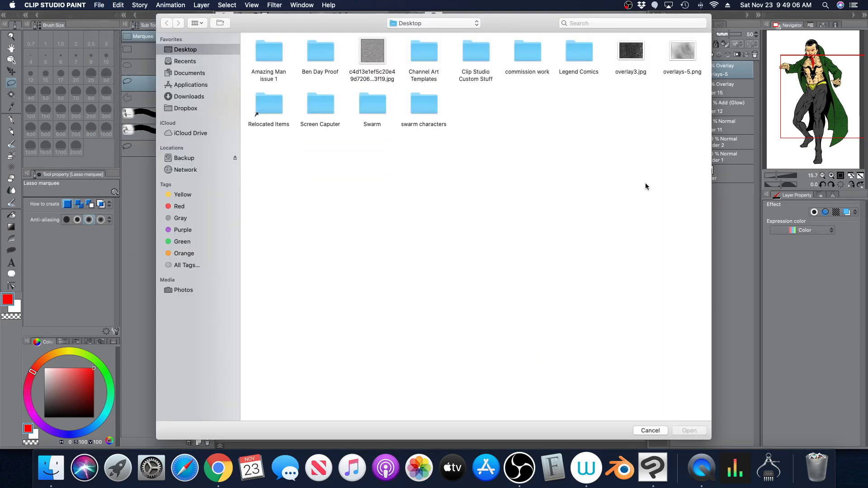
{"action": "left_click", "coordinate": [631, 53]}
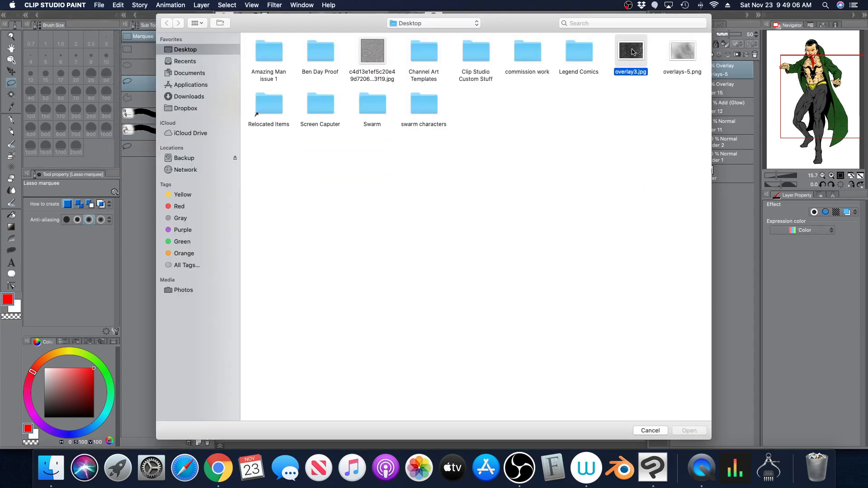
{"action": "left_click", "coordinate": [703, 430]}
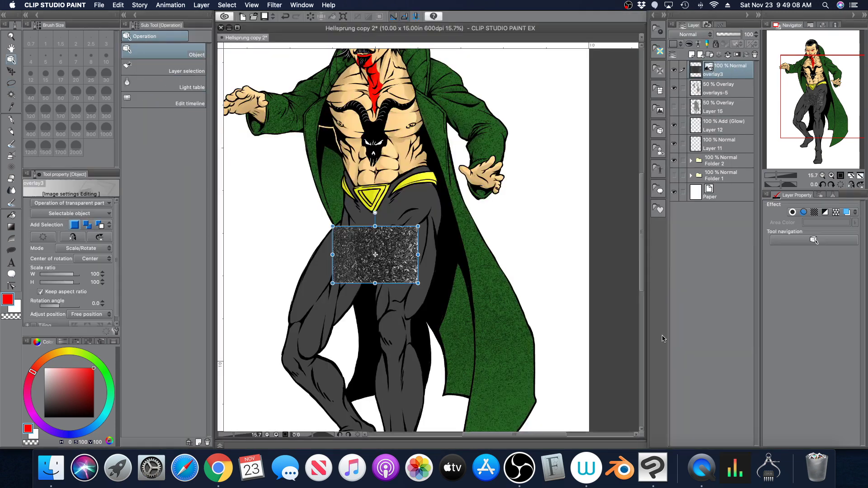
Rotate the overlay3 image 90°, enlarge it to a scale of 450, and position it over the legs
{"action": "left_click", "coordinate": [776, 175]}
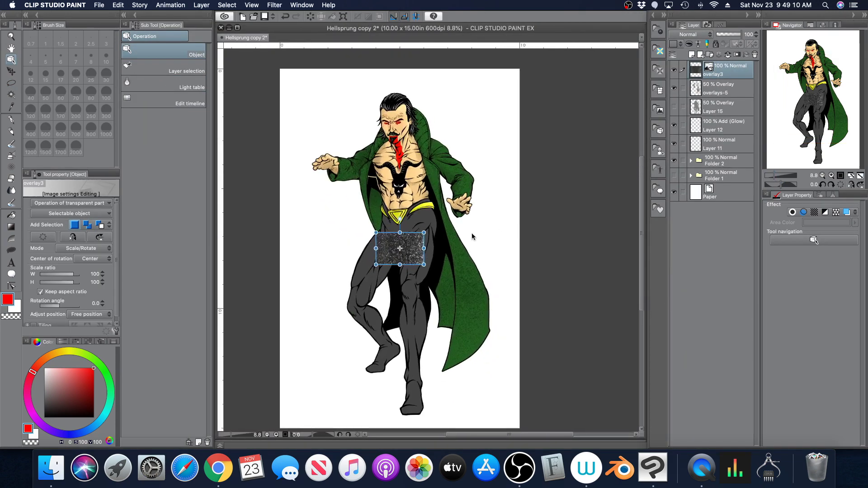
{"action": "left_click_drag", "start_coordinate": [400, 264], "coordinate": [400, 263]}
{"action": "left_click_drag", "start_coordinate": [430, 231], "coordinate": [402, 410]}
{"action": "left_click_drag", "start_coordinate": [405, 326], "coordinate": [409, 299]}
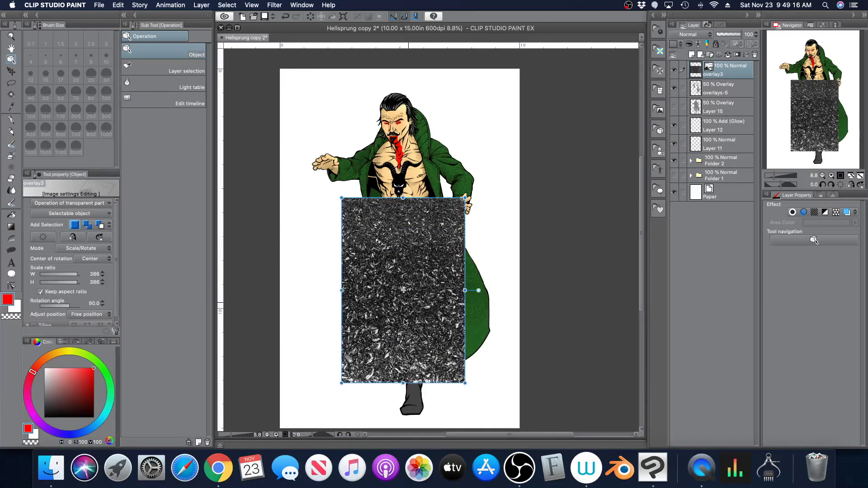
{"action": "left_click_drag", "start_coordinate": [400, 382], "coordinate": [403, 413]}
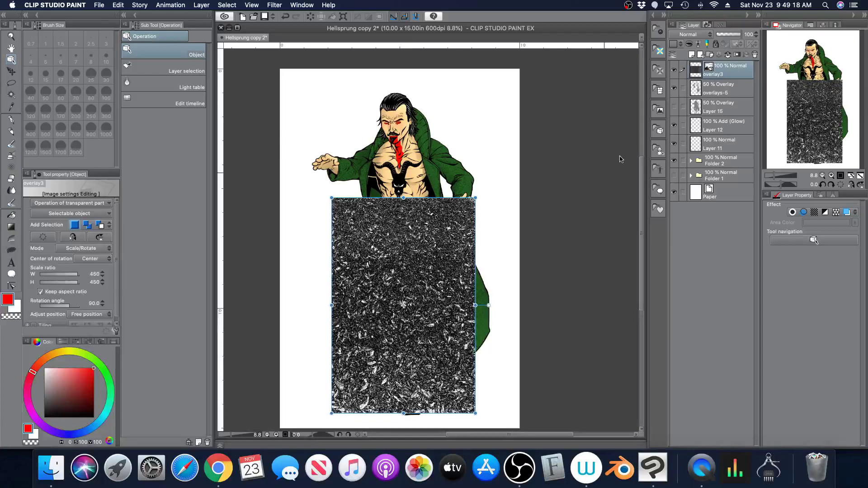
Set the overlay3 layer's blending mode to Overlay and reduce its opacity to 30%
{"action": "left_click", "coordinate": [701, 35]}
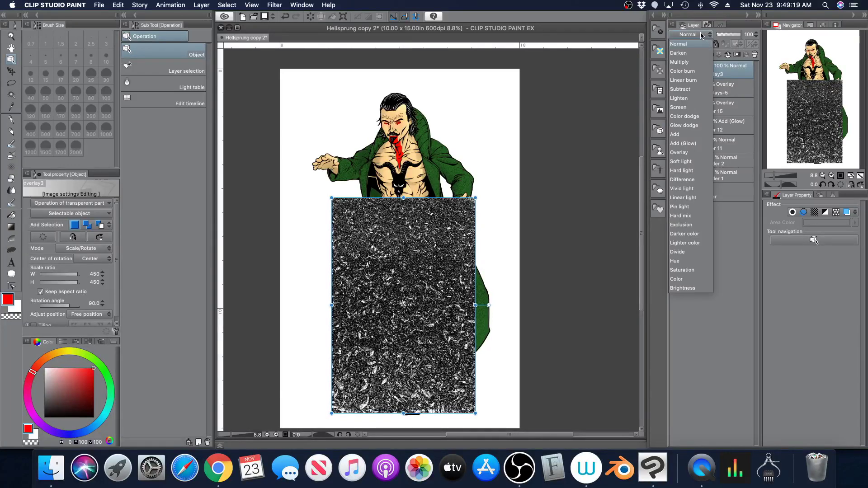
{"action": "left_click", "coordinate": [679, 152]}
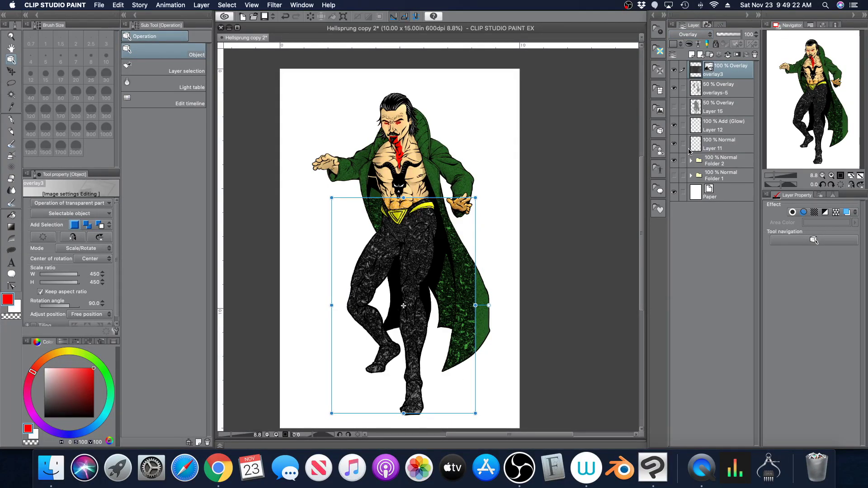
{"action": "left_click", "coordinate": [727, 34]}
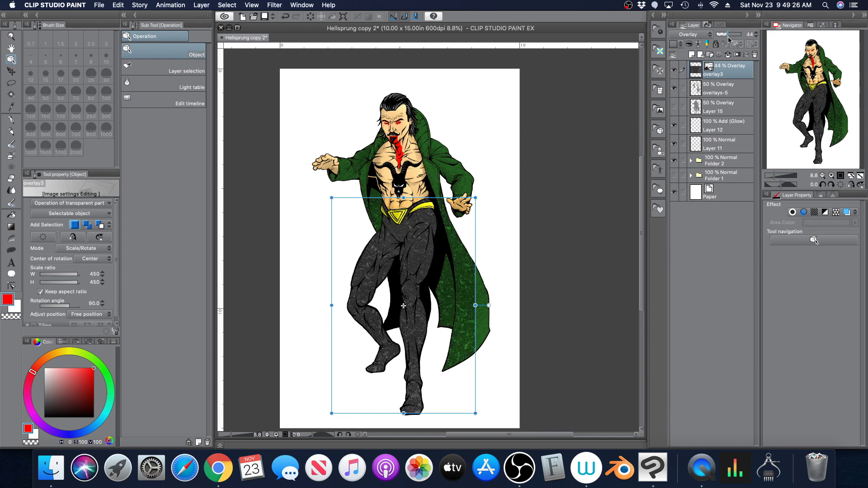
{"action": "left_click", "coordinate": [722, 34]}
{"action": "left_click_drag", "start_coordinate": [771, 175], "coordinate": [777, 174]}
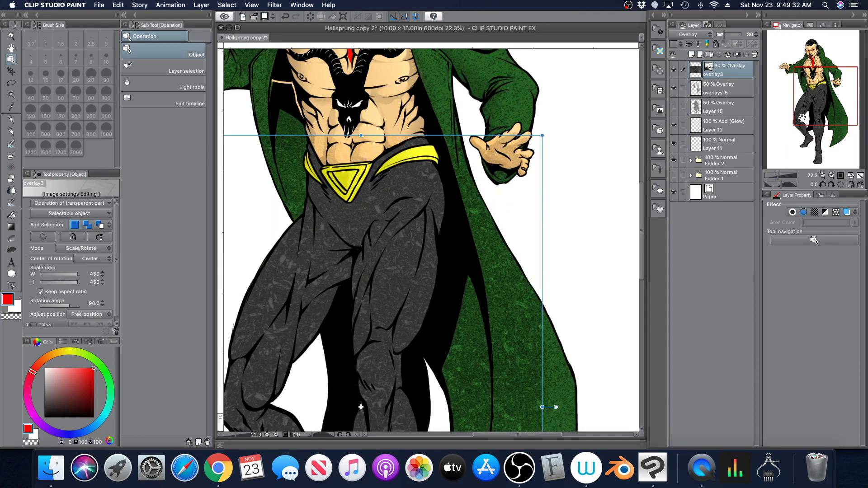
{"action": "left_click", "coordinate": [861, 176]}
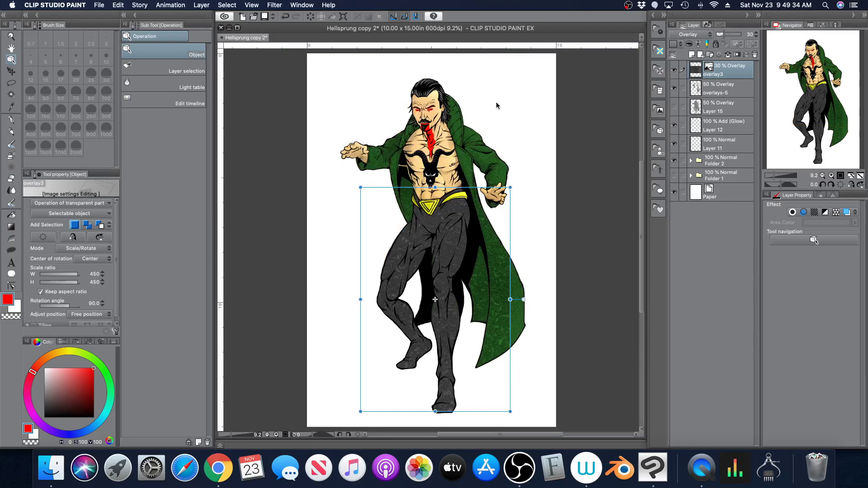
Rasterize the overlay3 layer and lasso-select both legs from the belt down to the feet
{"action": "left_click", "coordinate": [208, 5]}
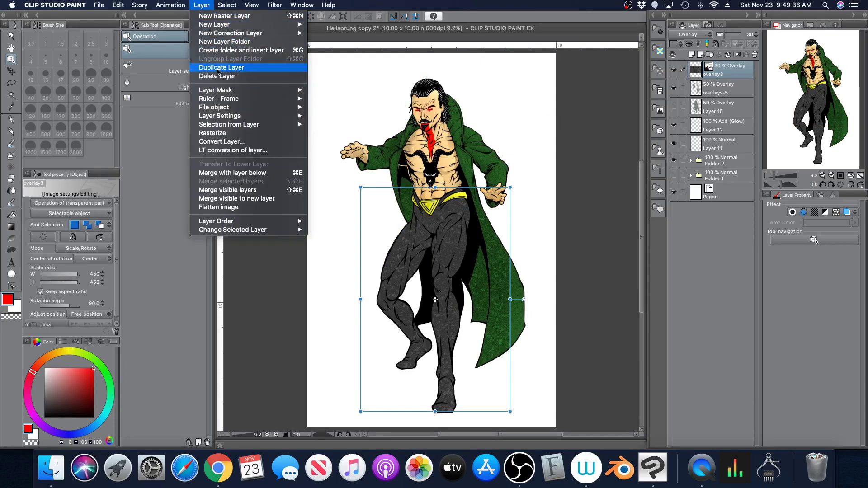
{"action": "left_click", "coordinate": [227, 134]}
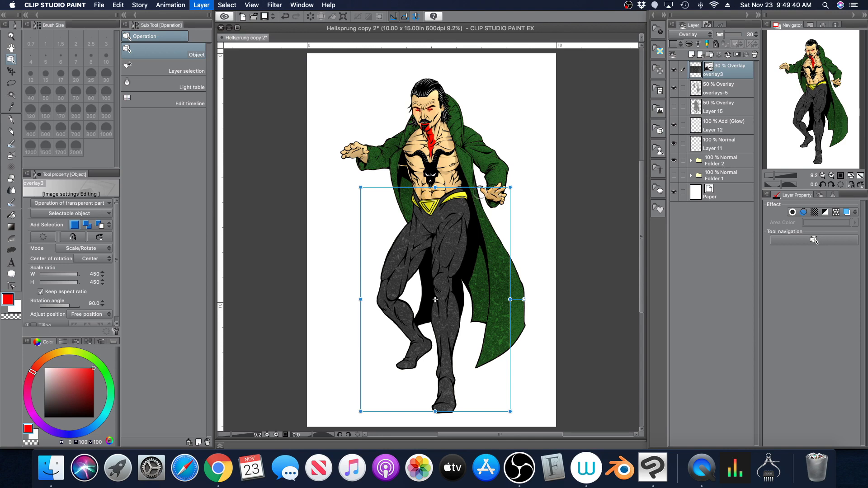
{"action": "left_click", "coordinate": [12, 83]}
{"action": "left_click_drag", "start_coordinate": [813, 120], "coordinate": [818, 126]}
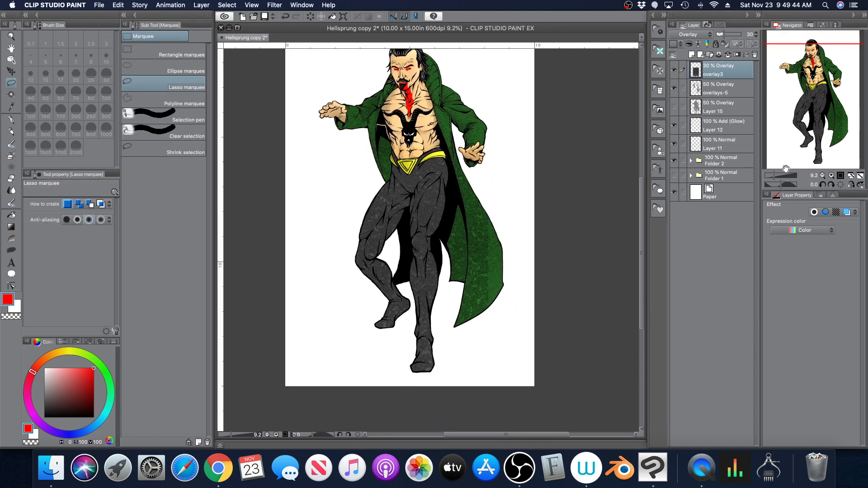
{"action": "left_click", "coordinate": [777, 178]}
{"action": "left_click_drag", "start_coordinate": [777, 177], "coordinate": [775, 177]}
{"action": "left_click_drag", "start_coordinate": [821, 133], "coordinate": [822, 139]}
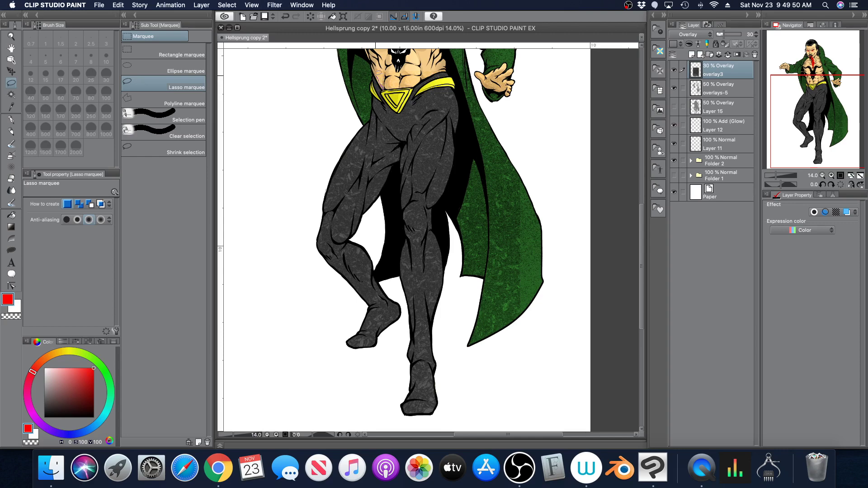
{"action": "mouse_move", "coordinate": [373, 97]}
{"action": "left_mouse_down"}
{"action": "mouse_move", "coordinate": [317, 176]}
{"action": "mouse_move", "coordinate": [292, 264]}
{"action": "mouse_move", "coordinate": [321, 386]}
{"action": "mouse_move", "coordinate": [383, 425]}
{"action": "mouse_move", "coordinate": [440, 428]}
{"action": "mouse_move", "coordinate": [464, 384]}
{"action": "mouse_move", "coordinate": [445, 207]}
{"action": "mouse_move", "coordinate": [462, 154]}
{"action": "left_mouse_up"}
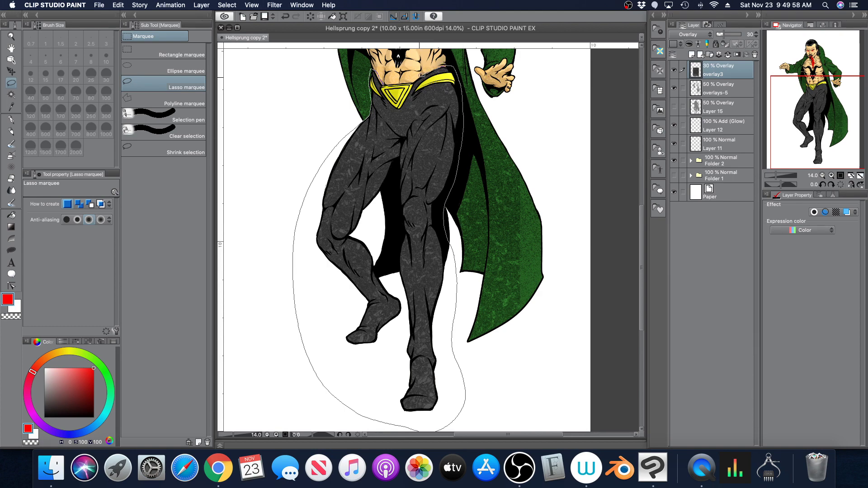
{"action": "left_click_drag", "start_coordinate": [373, 71], "coordinate": [372, 71]}
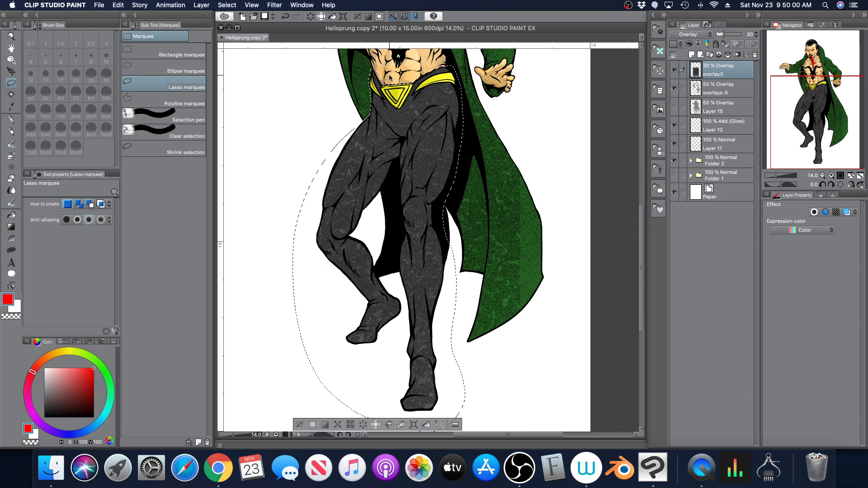
Invert the selection, clear the overlay3 texture outside the legs, and deselect
{"action": "left_click", "coordinate": [325, 425]}
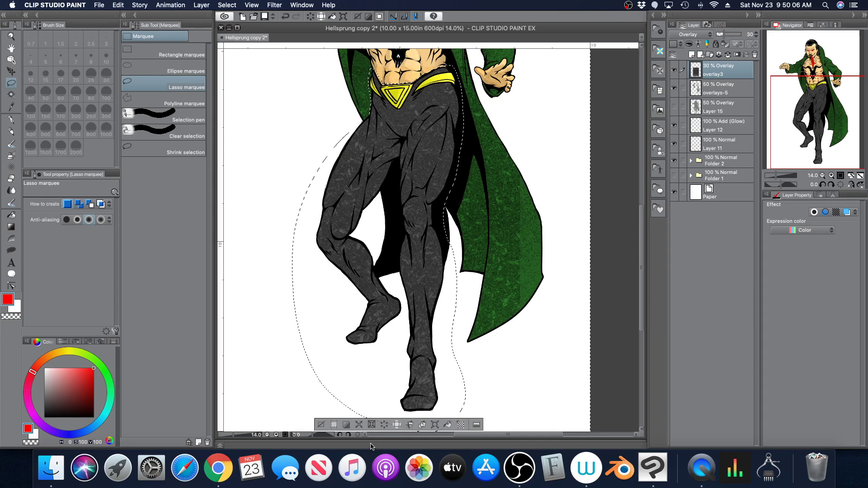
{"action": "left_click", "coordinate": [385, 425]}
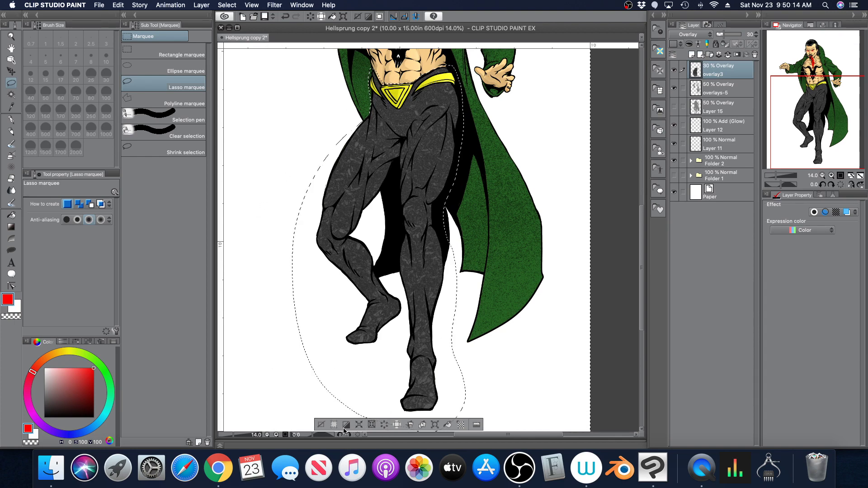
{"action": "left_click", "coordinate": [321, 426]}
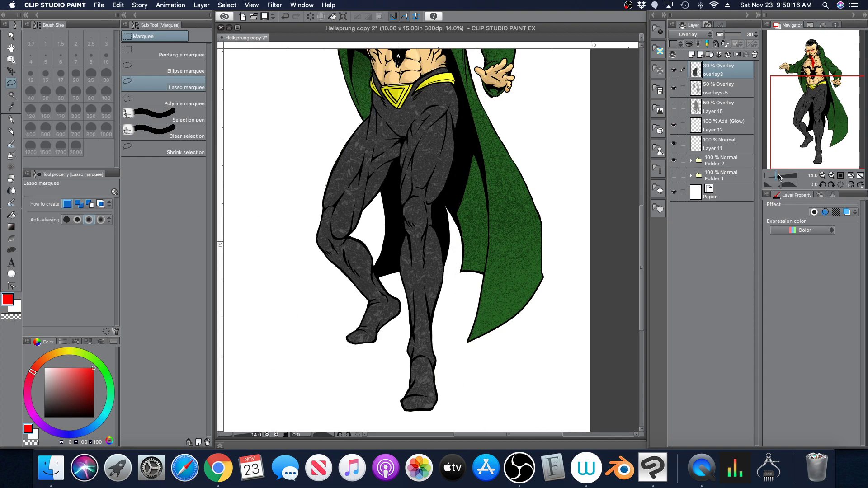
Lower the opacity of the overlay3 layer on the legs to 20%
{"action": "scroll", "coordinate": [815, 101], "scroll_direction": "up", "scroll_amount": 4}
{"action": "left_click_drag", "start_coordinate": [815, 102], "coordinate": [817, 97]}
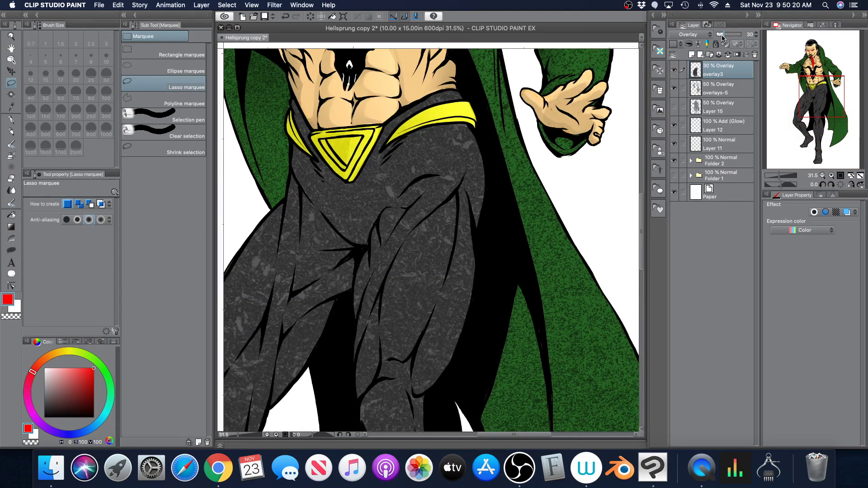
{"action": "left_click_drag", "start_coordinate": [721, 37], "coordinate": [721, 38]}
{"action": "left_click", "coordinate": [756, 37]}
{"action": "left_click", "coordinate": [756, 36]}
Try other opacities such as 75% on the overlays-5 coat texture, and return it to 50%
{"action": "left_click", "coordinate": [726, 88]}
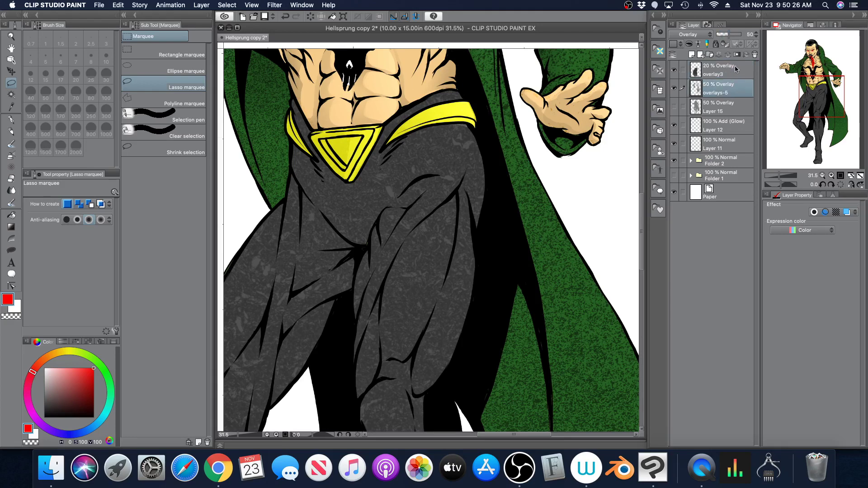
{"action": "left_click_drag", "start_coordinate": [729, 36], "coordinate": [736, 37]}
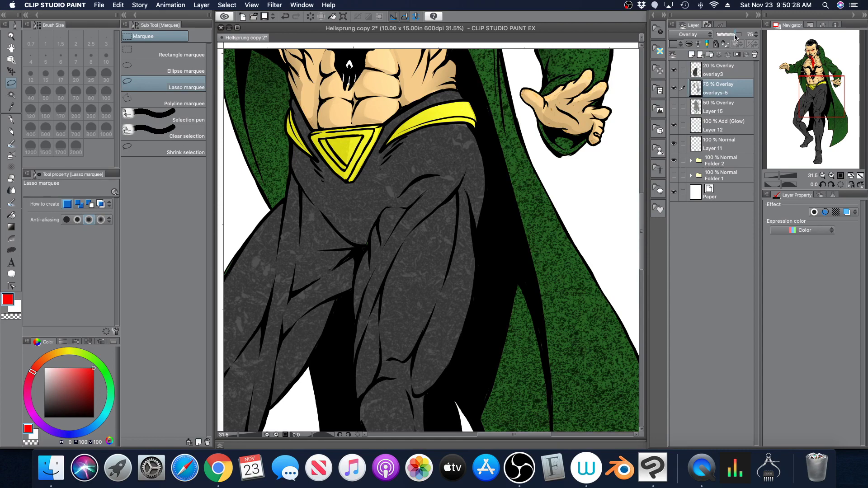
{"action": "left_click", "coordinate": [724, 36]}
{"action": "left_click", "coordinate": [757, 33]}
{"action": "left_click", "coordinate": [729, 36]}
{"action": "left_click", "coordinate": [732, 37]}
{"action": "left_click", "coordinate": [755, 37]}
{"action": "left_click", "coordinate": [755, 36]}
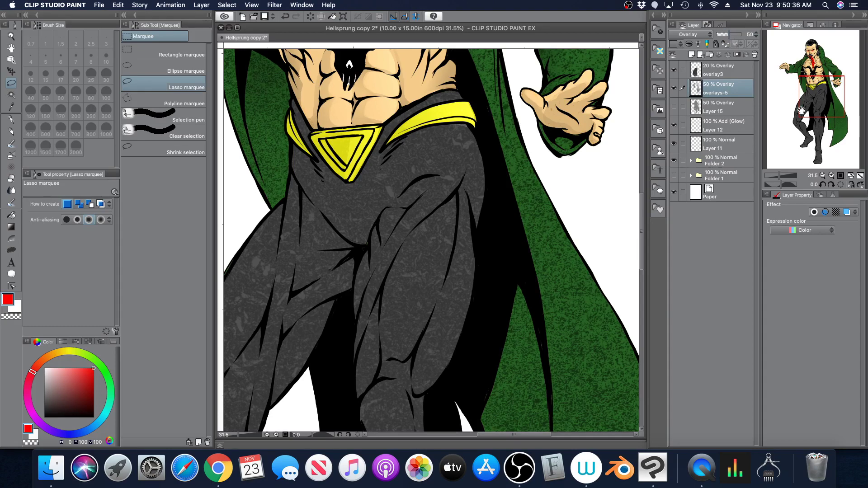
Hide the overlay3 and overlays-5 layers and show Layer 15 to compare the textures
{"action": "left_click", "coordinate": [860, 176]}
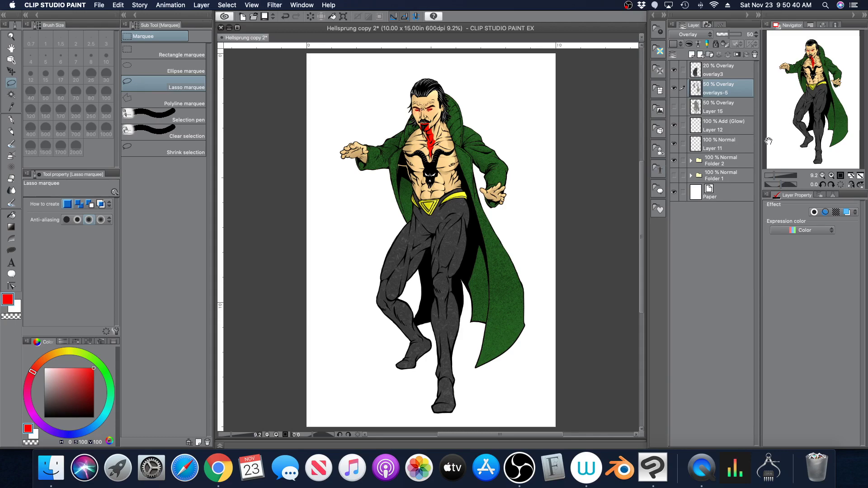
{"action": "left_click_drag", "start_coordinate": [774, 178], "coordinate": [778, 177]}
{"action": "left_click_drag", "start_coordinate": [803, 102], "coordinate": [803, 78]}
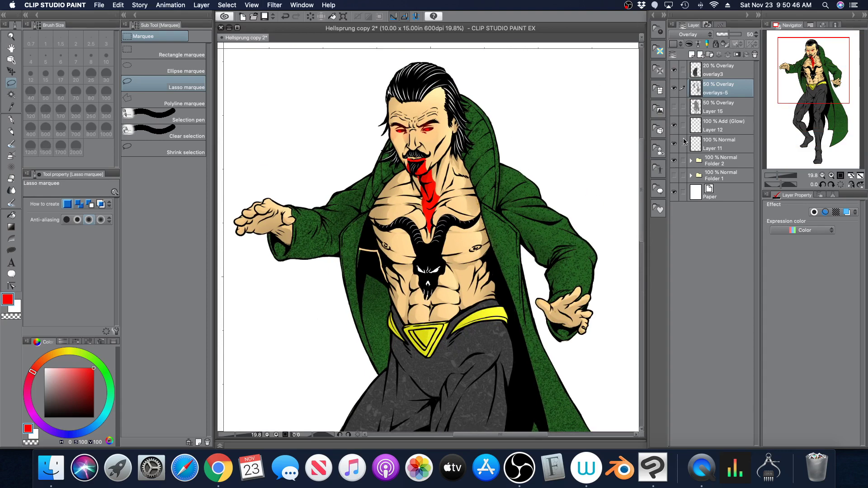
{"action": "left_click_drag", "start_coordinate": [673, 109], "coordinate": [673, 69]}
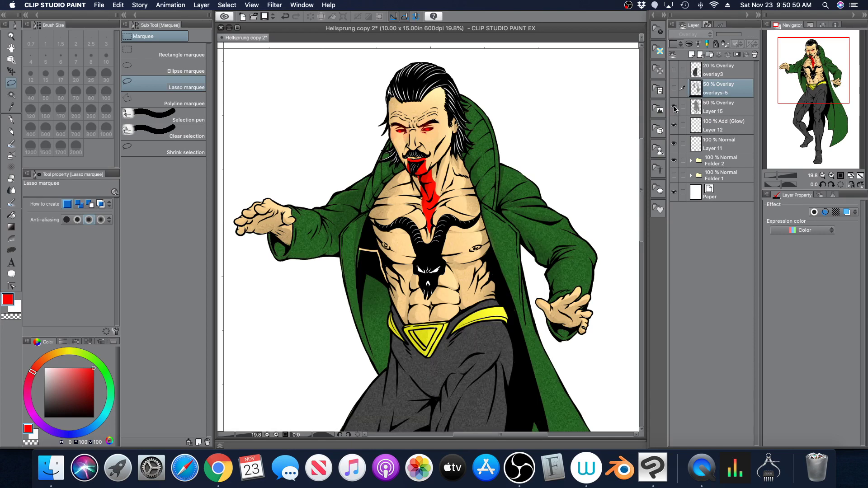
{"action": "left_click", "coordinate": [673, 107]}
Set the opacity of Layer 15 to 61% and check its texture across the whole figure
{"action": "left_click", "coordinate": [725, 105]}
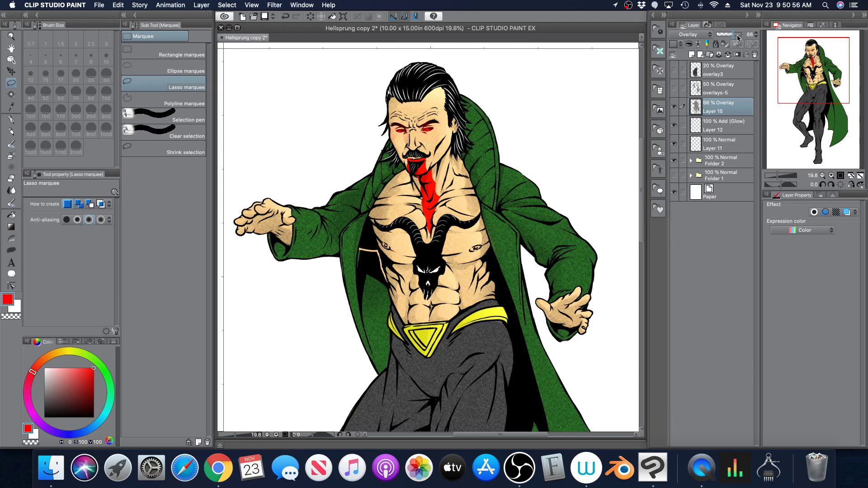
{"action": "left_click_drag", "start_coordinate": [732, 38], "coordinate": [733, 38]}
{"action": "left_click_drag", "start_coordinate": [829, 89], "coordinate": [832, 75]}
{"action": "scroll", "coordinate": [831, 72], "scroll_direction": "down", "scroll_amount": 2}
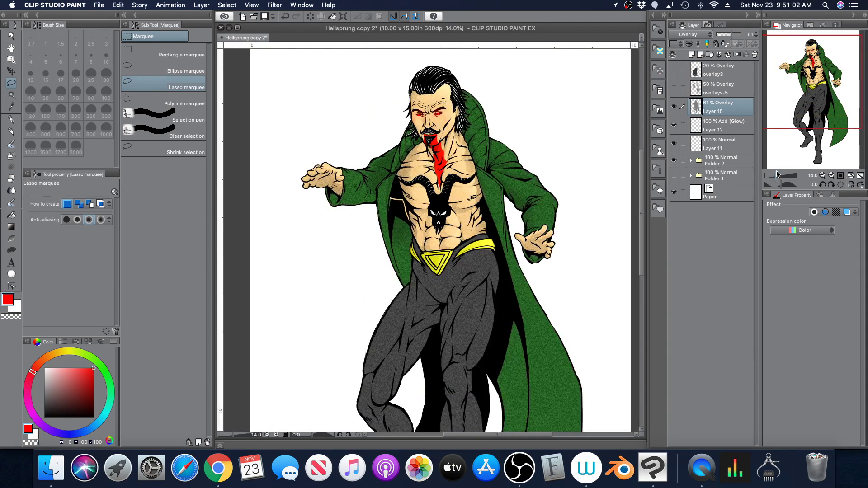
{"action": "left_click", "coordinate": [810, 101]}
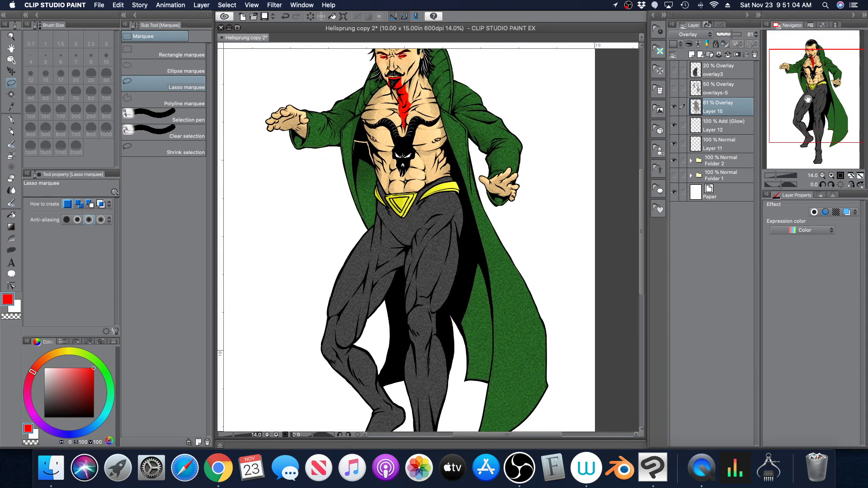
{"action": "left_click", "coordinate": [775, 176]}
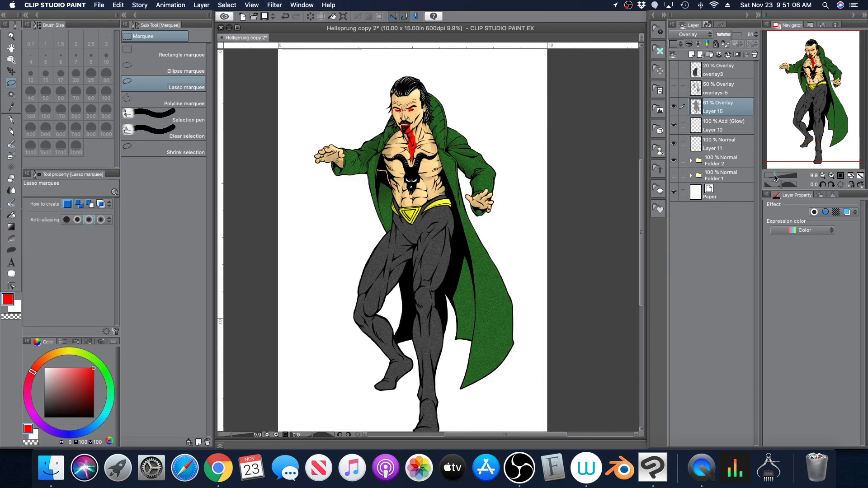
{"action": "left_click", "coordinate": [861, 178]}
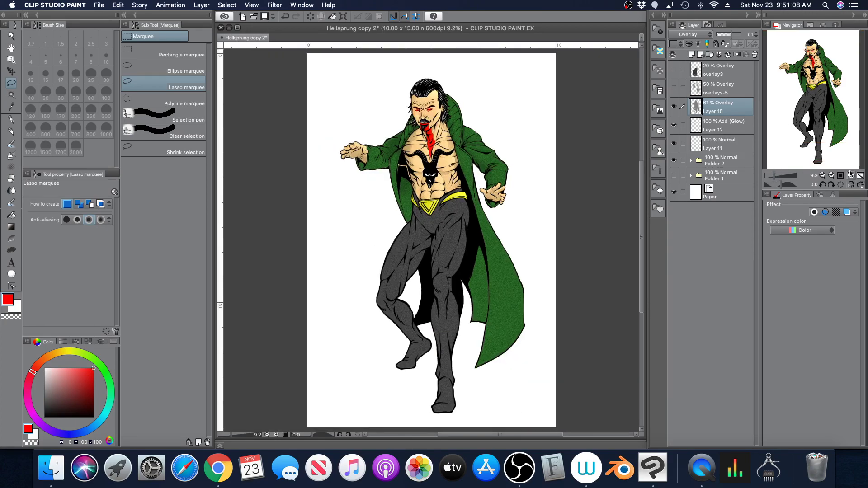